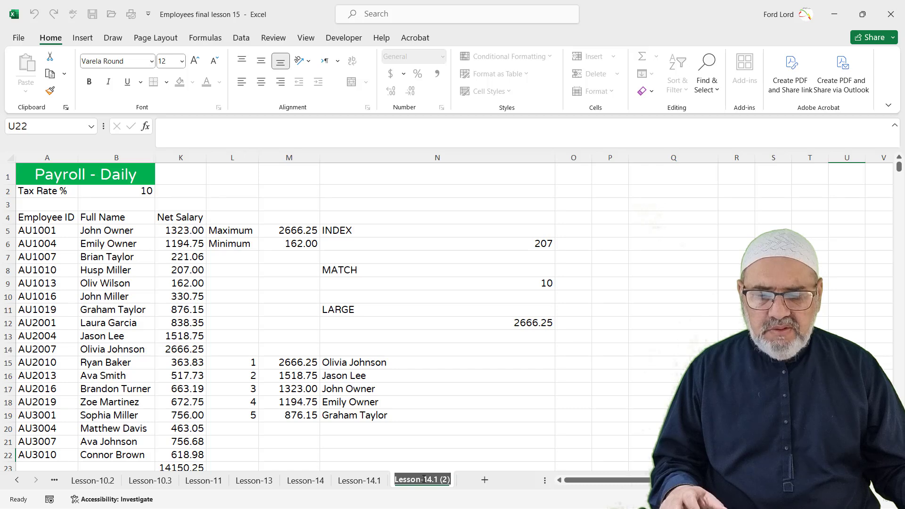
Step: Rename the duplicated sheet Lesson-14.1 (2) as Lesson-15
{"action": "left_click_drag", "start_coordinate": [423, 478], "coordinate": [451, 479]}
{"action": "type", "text": "15"}
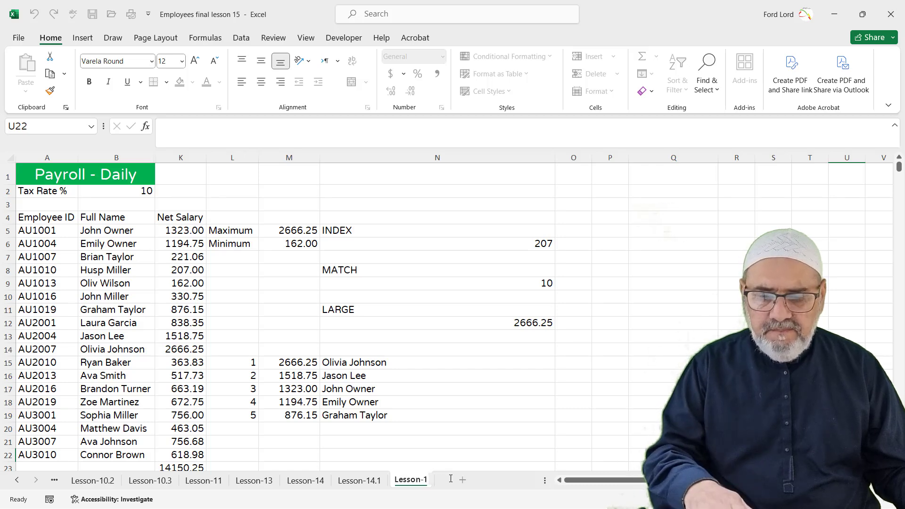
{"action": "left_click", "coordinate": [472, 440]}
Step: Delete columns L to N with the old lookup results from the Lesson-15 sheet
{"action": "left_click_drag", "start_coordinate": [232, 157], "coordinate": [463, 157]}
{"action": "right_click", "coordinate": [463, 156]}
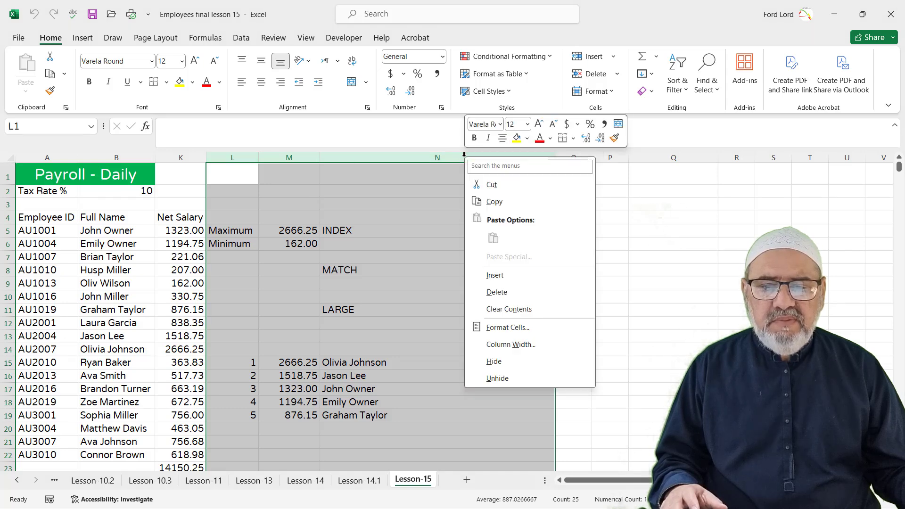
{"action": "left_click", "coordinate": [494, 291]}
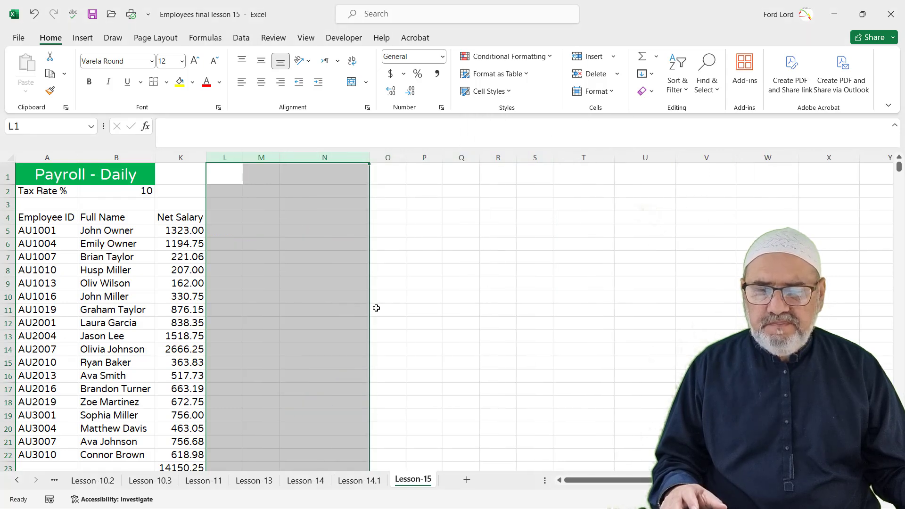
Step: Widen the empty columns L, M and N to roughly the width of the Full Name column
{"action": "left_click_drag", "start_coordinate": [243, 157], "coordinate": [263, 157]}
{"action": "left_click_drag", "start_coordinate": [321, 157], "coordinate": [332, 159]}
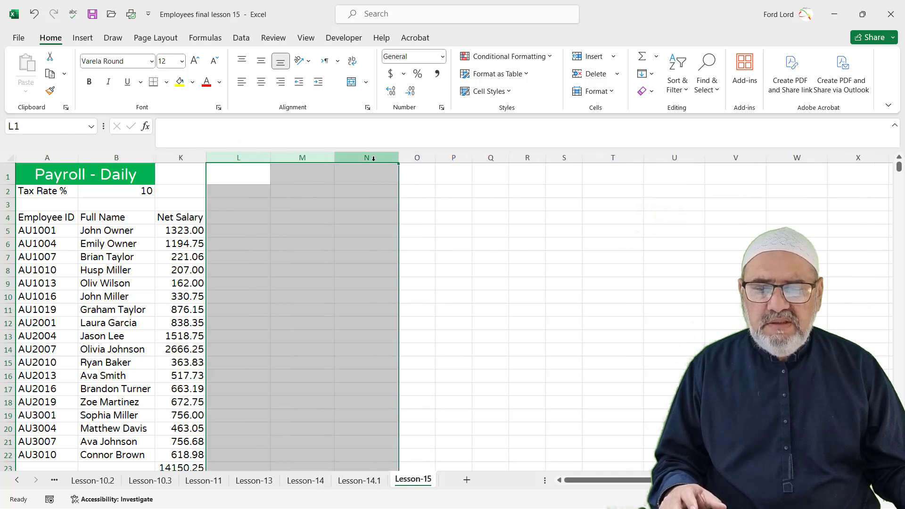
{"action": "left_click_drag", "start_coordinate": [394, 160], "coordinate": [414, 159]}
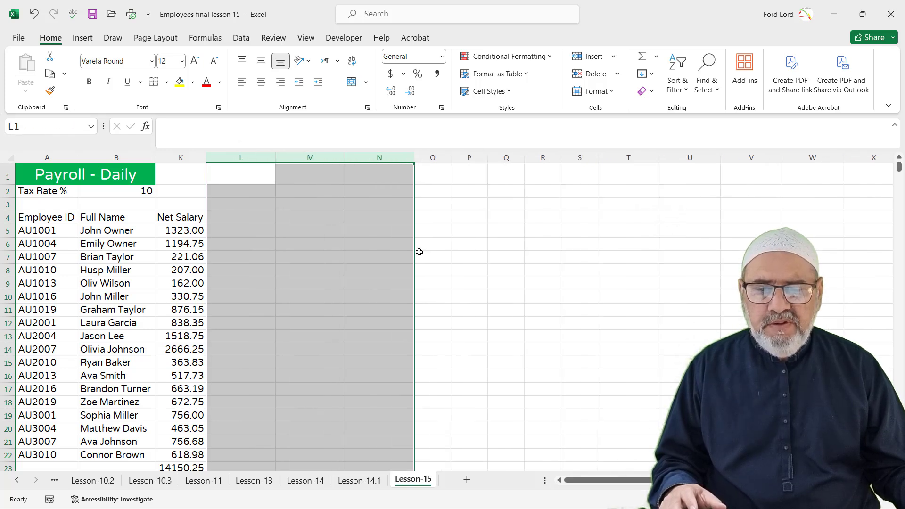
{"action": "left_click", "coordinate": [421, 261]}
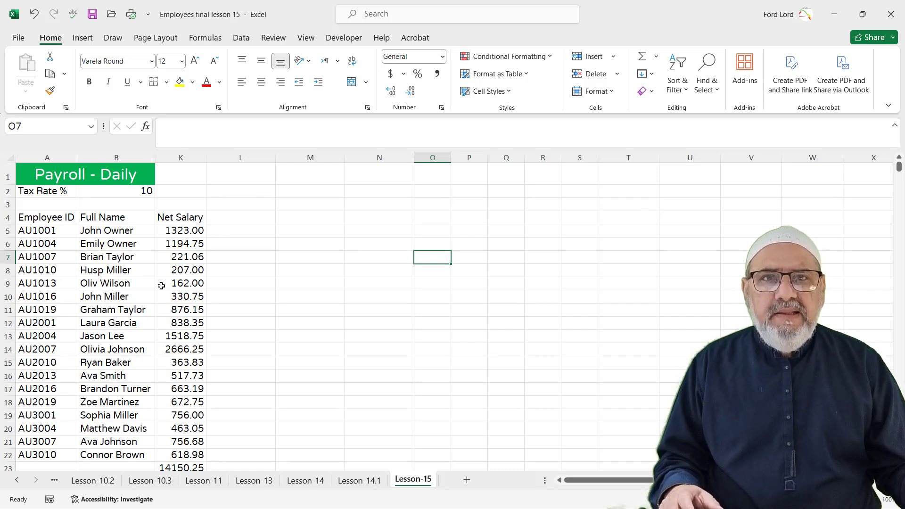
Step: Copy the full names in B5:B22 to column L starting at L5, and widen column L to fit them
{"action": "left_click", "coordinate": [127, 232]}
{"action": "left_click_drag", "start_coordinate": [128, 231], "coordinate": [131, 448]}
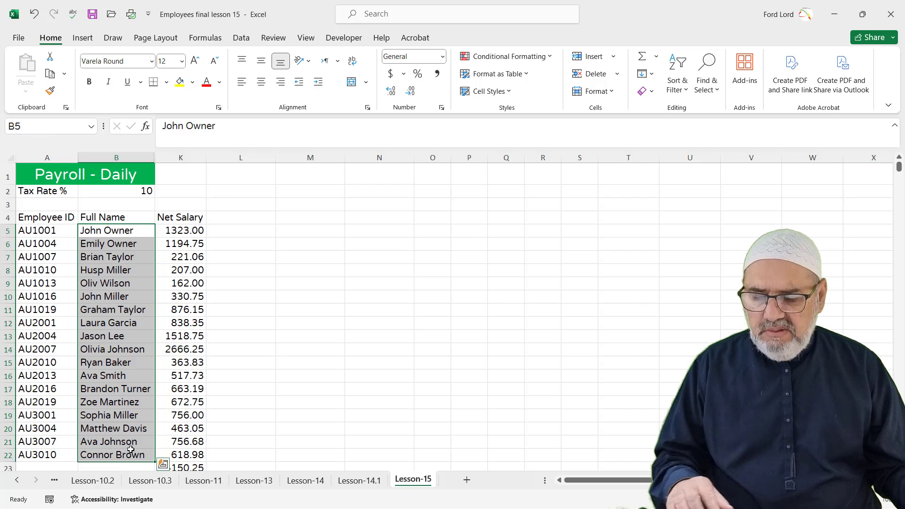
{"action": "key", "text": "ctrl+c"}
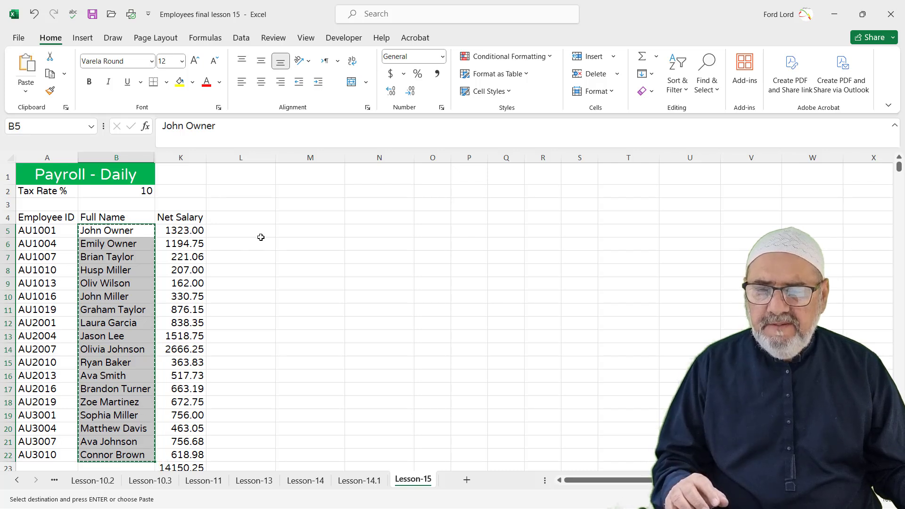
{"action": "left_click", "coordinate": [260, 231]}
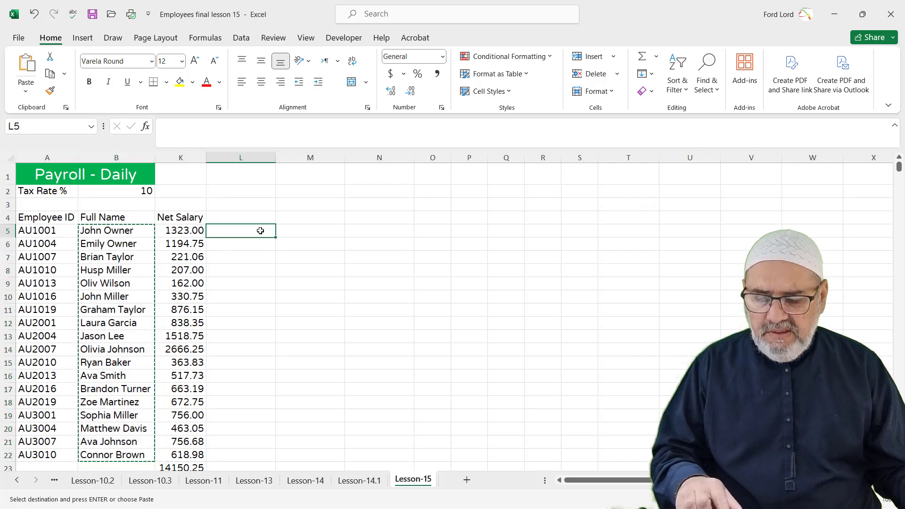
{"action": "key", "text": "ctrl+v"}
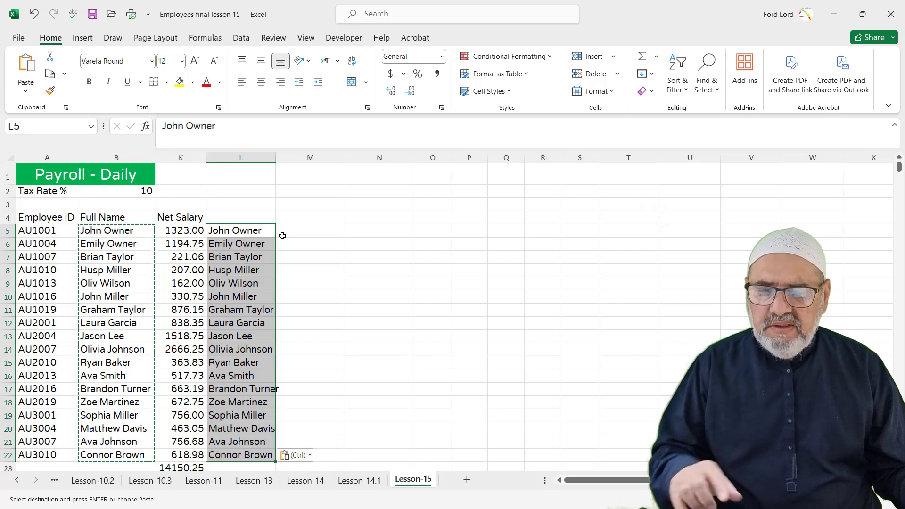
{"action": "left_click", "coordinate": [285, 158]}
{"action": "left_click_drag", "start_coordinate": [272, 160], "coordinate": [291, 159]}
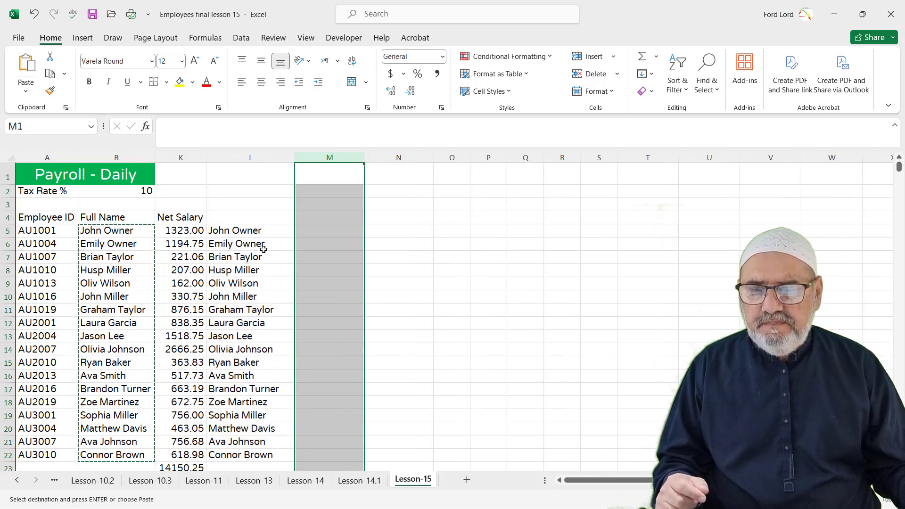
{"action": "key", "text": "Escape"}
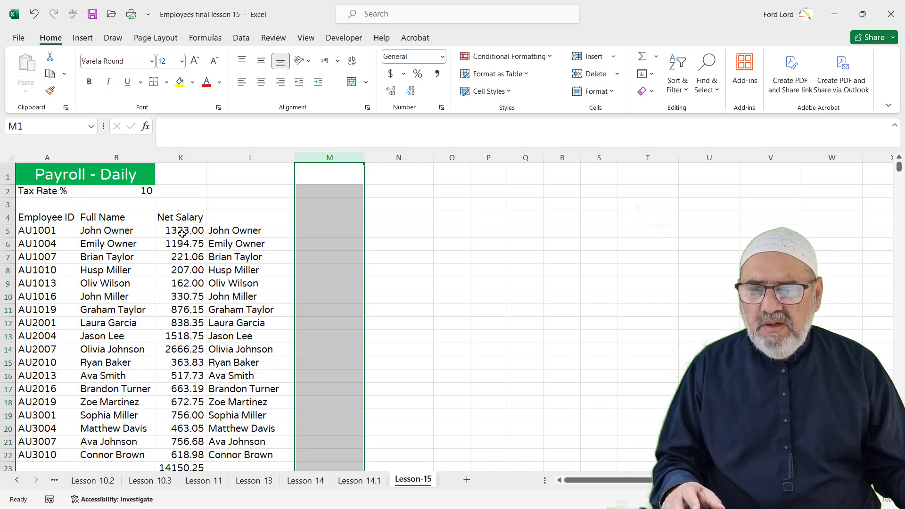
Step: Try copying the net salaries in K5:K22 to column M with an ordinary paste starting at M5, and widen column M
{"action": "left_click_drag", "start_coordinate": [182, 234], "coordinate": [176, 448]}
{"action": "key", "text": "ctrl+c"}
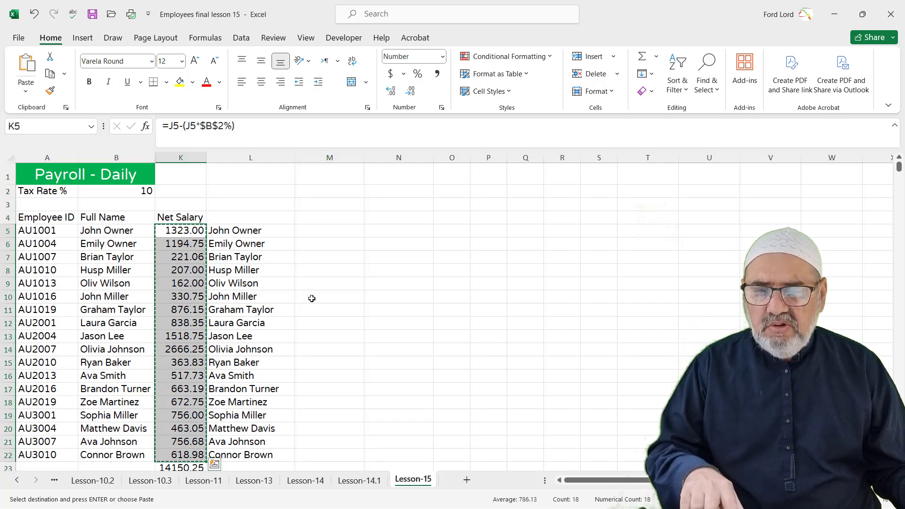
{"action": "left_click", "coordinate": [330, 232]}
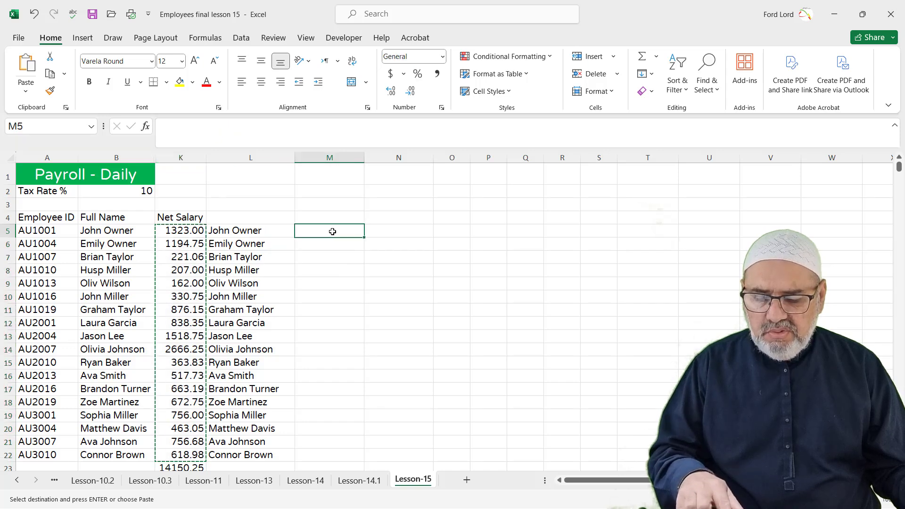
{"action": "key", "text": "ctrl+v"}
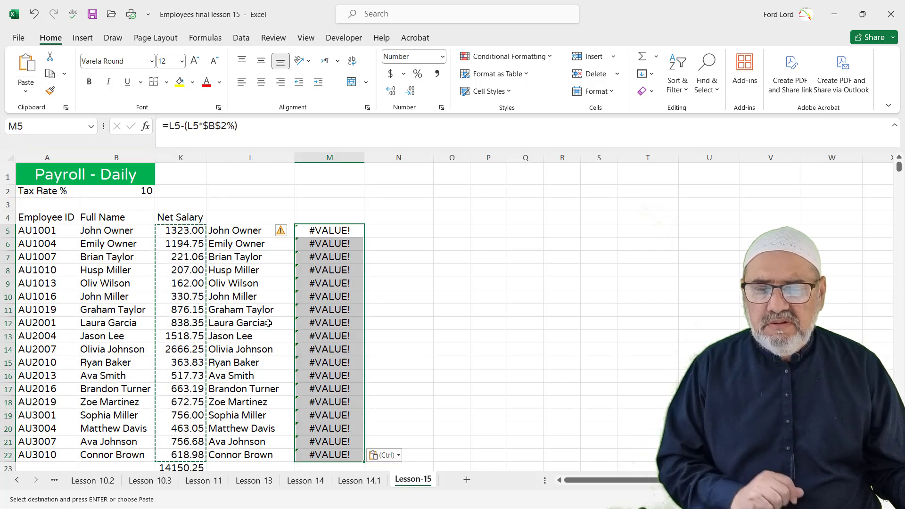
{"action": "left_click_drag", "start_coordinate": [366, 151], "coordinate": [378, 152]}
{"action": "left_click", "coordinate": [410, 285]}
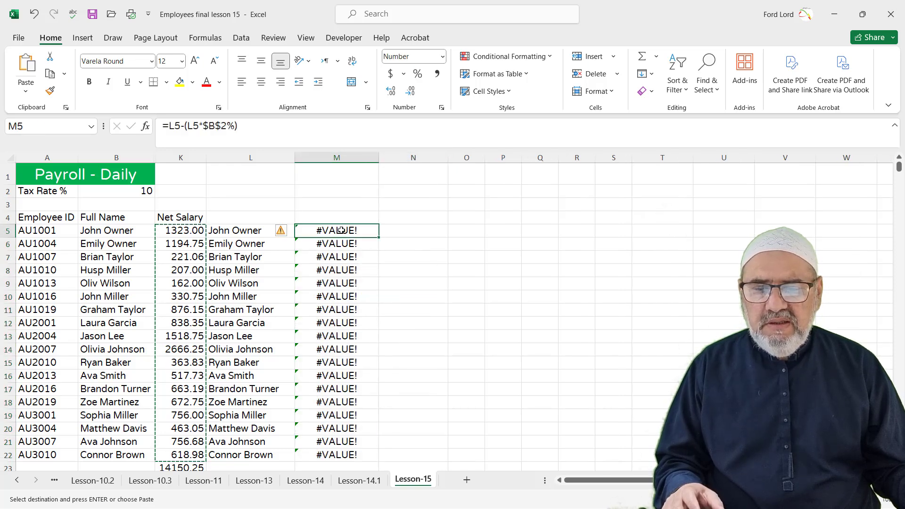
Step: Inspect the pasted formula in M5, and undo the paste and the widening of column M
{"action": "double_click", "coordinate": [342, 230]}
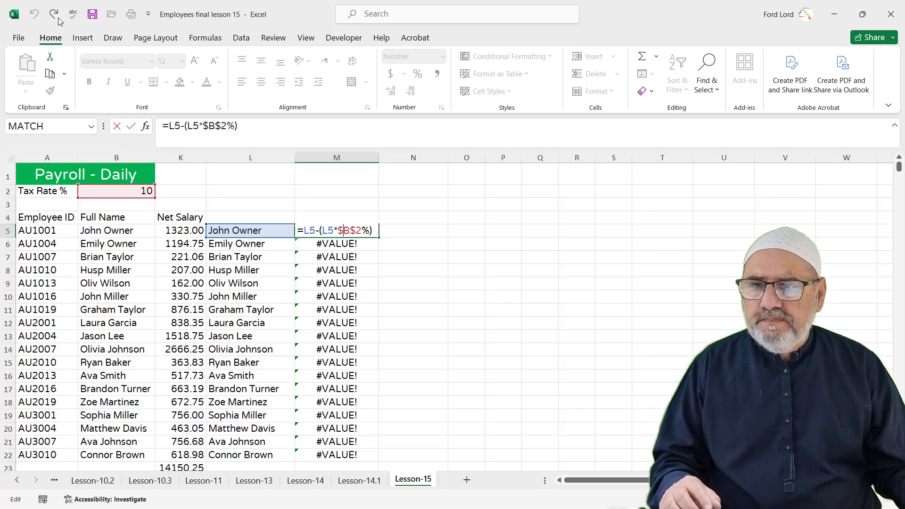
{"action": "left_click", "coordinate": [527, 298]}
{"action": "key", "text": "ctrl+z"}
{"action": "key", "text": "ctrl+z"}
{"action": "key", "text": "ctrl+z"}
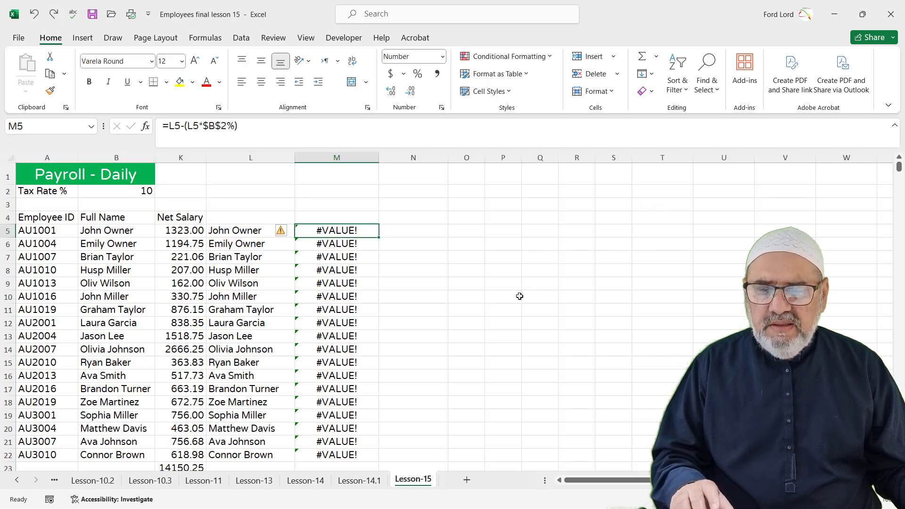
Step: Try pasting the copied net salaries as values only from M5, check the content of M5, and undo the paste
{"action": "left_click", "coordinate": [331, 232]}
{"action": "right_click", "coordinate": [334, 234]}
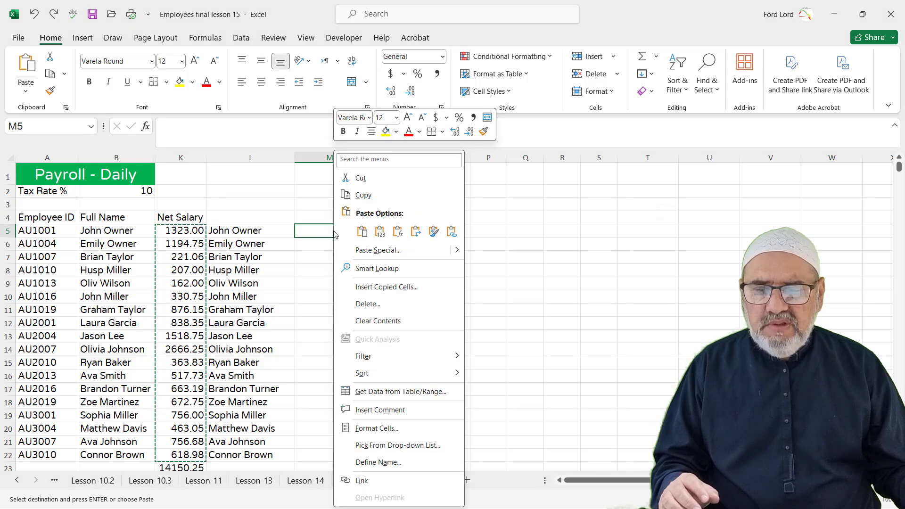
{"action": "left_click", "coordinate": [362, 232]}
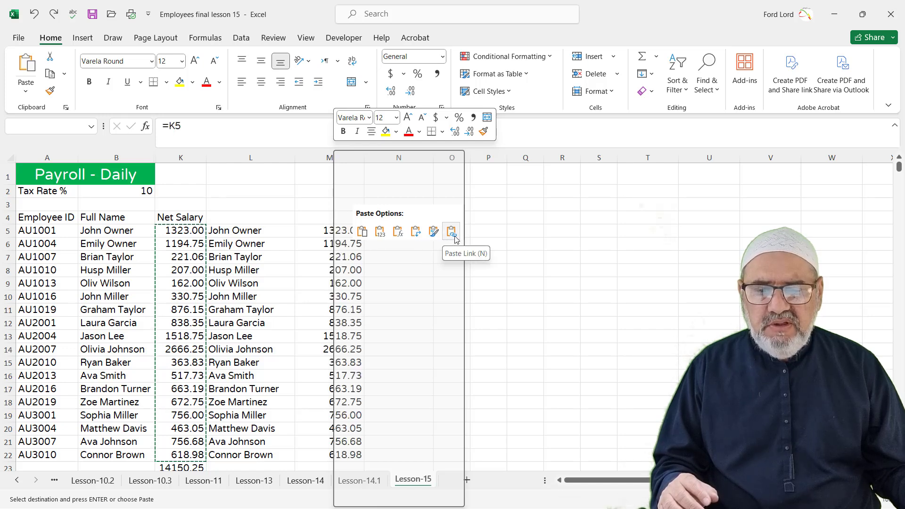
{"action": "left_click", "coordinate": [381, 234]}
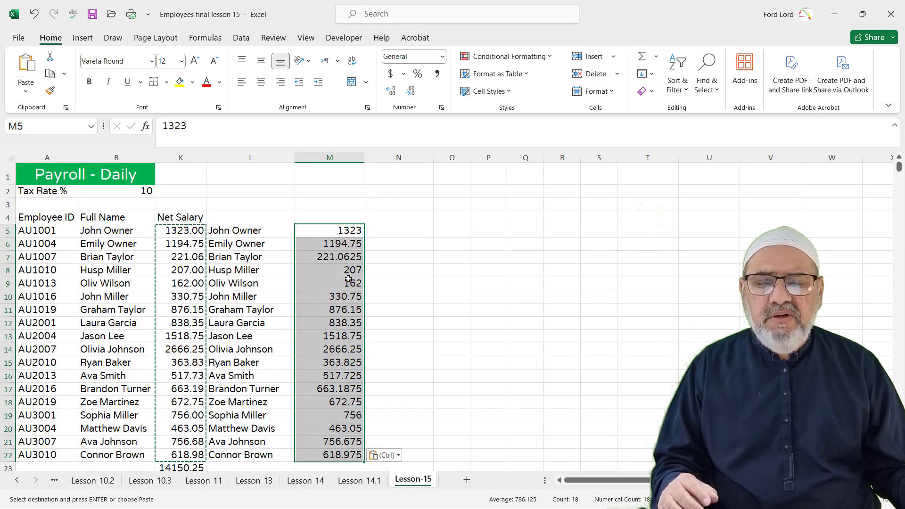
{"action": "left_click", "coordinate": [439, 266]}
{"action": "left_click", "coordinate": [349, 231]}
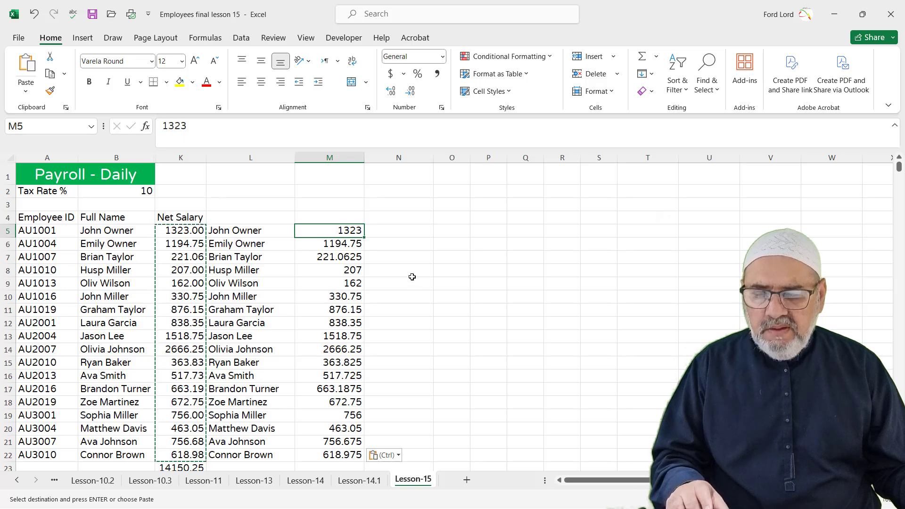
{"action": "key", "text": "ctrl+z"}
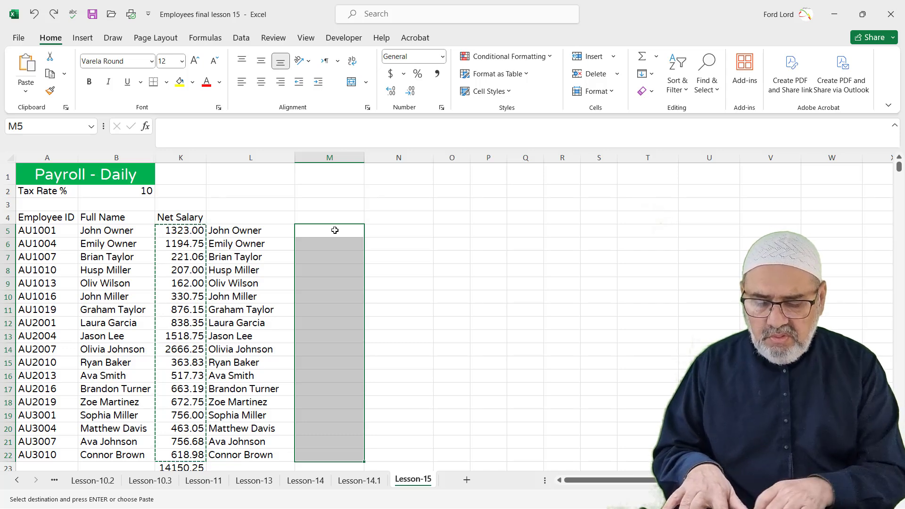
Step: Paste the copied net salaries from K5:K22 into M5:M22 using Paste Special with the Values option
{"action": "key", "text": "ctrl+alt+v"}
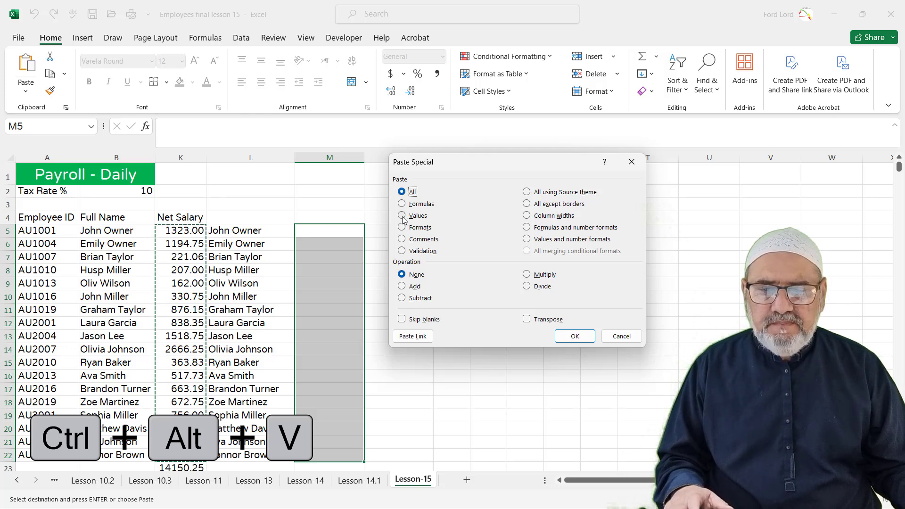
{"action": "left_click", "coordinate": [402, 216]}
{"action": "left_click", "coordinate": [574, 336]}
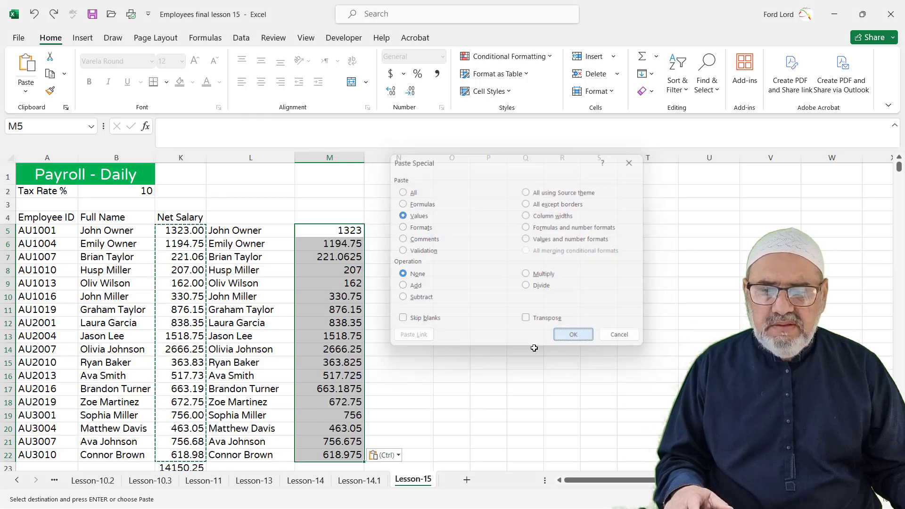
{"action": "key", "text": "Escape"}
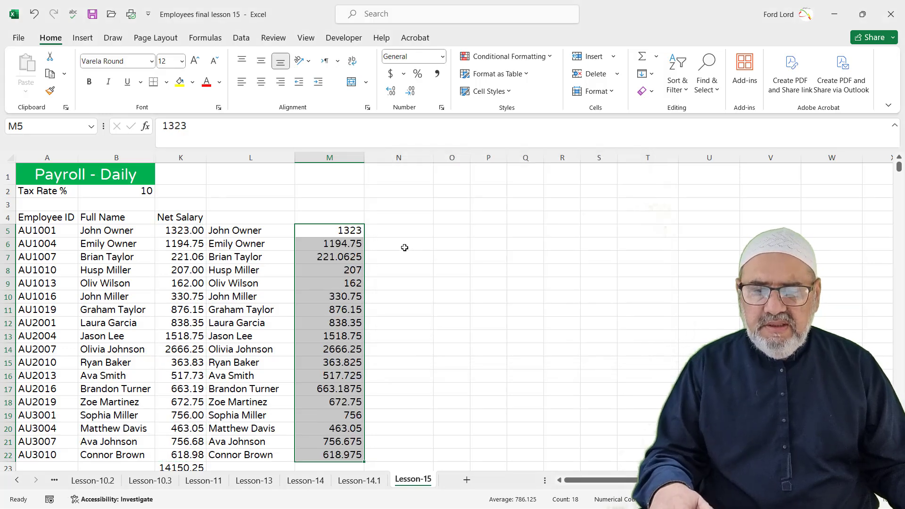
Step: Format the pasted salaries in M5:M22 to show two decimal places
{"action": "left_click", "coordinate": [417, 243]}
{"action": "left_click_drag", "start_coordinate": [342, 232], "coordinate": [343, 453]}
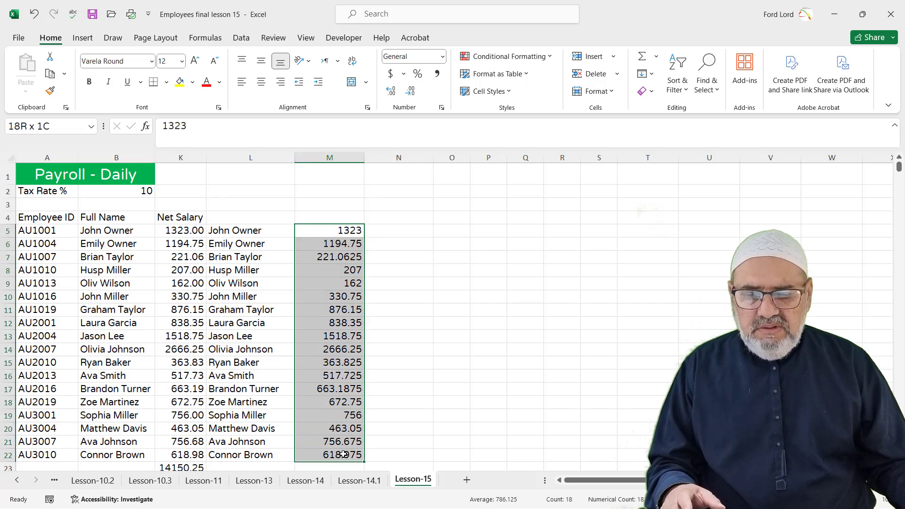
{"action": "left_click", "coordinate": [390, 90]}
{"action": "left_click", "coordinate": [414, 94]}
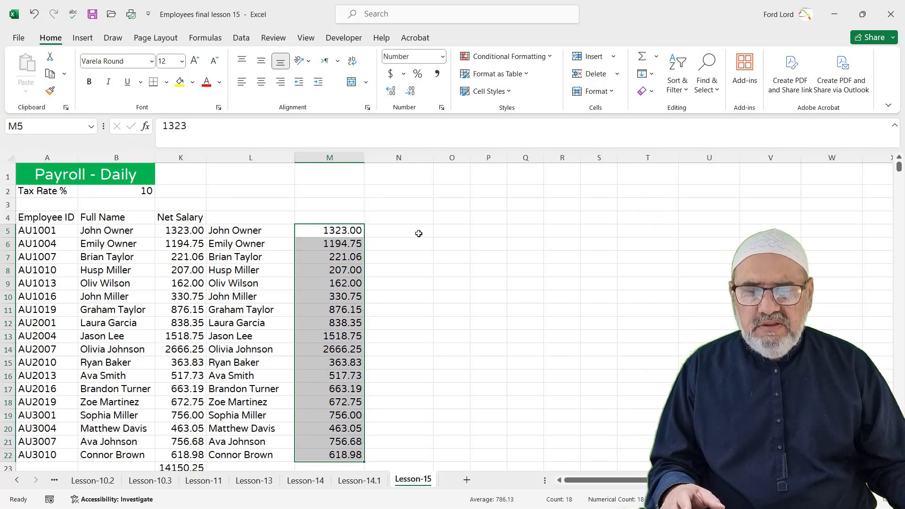
Step: Widen columns N and O, and check the stored value of the salary in M7
{"action": "left_click_drag", "start_coordinate": [430, 154], "coordinate": [451, 153]}
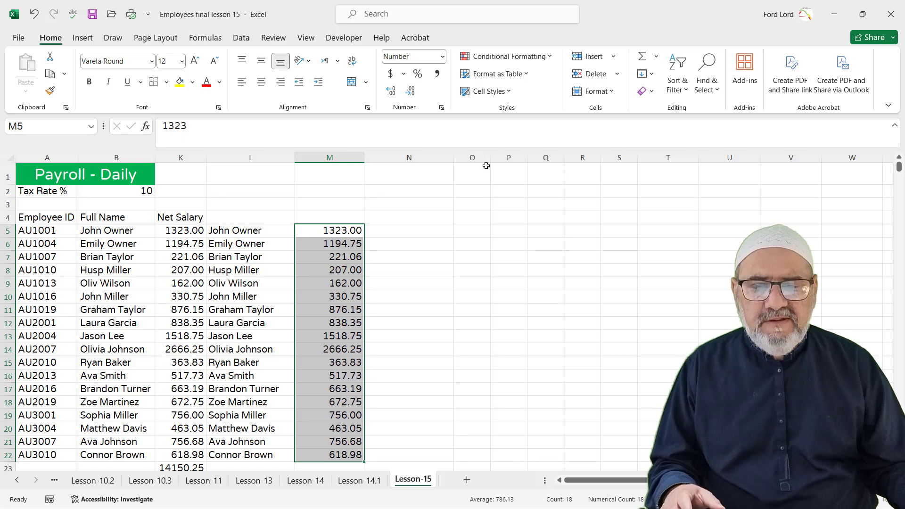
{"action": "left_click_drag", "start_coordinate": [490, 161], "coordinate": [538, 160]}
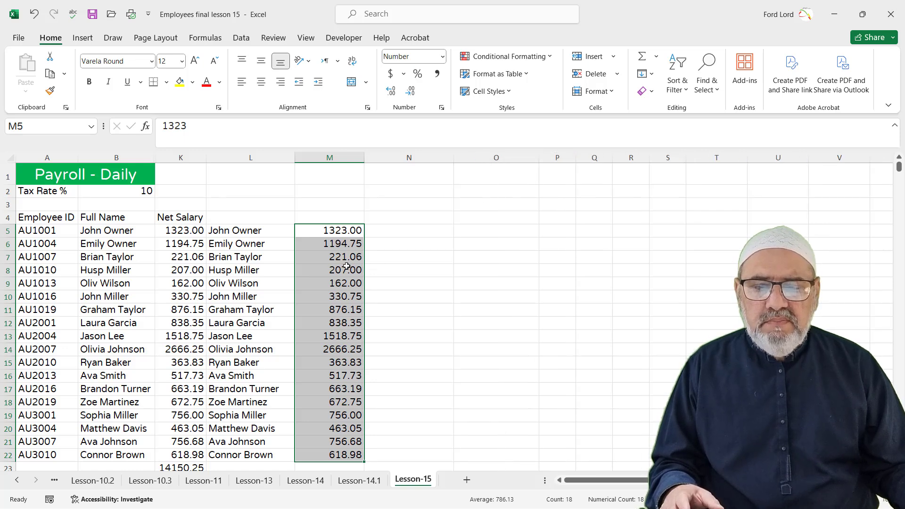
{"action": "left_click", "coordinate": [336, 256]}
{"action": "left_click", "coordinate": [337, 256]}
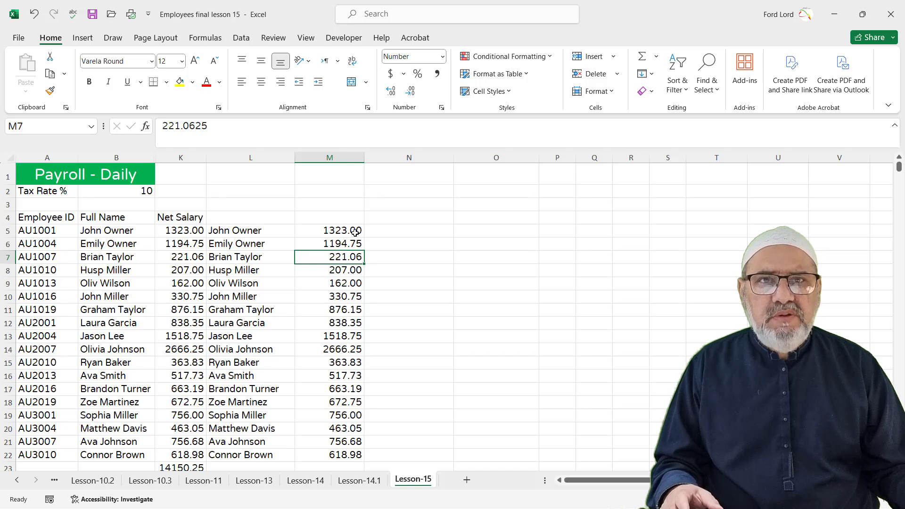
Step: Enter a MATCH formula in O5 that looks up 1323.00 in M5:M22 with match type 0 (exact match)
{"action": "left_click", "coordinate": [494, 232]}
{"action": "type", "text": "=MATCH"}
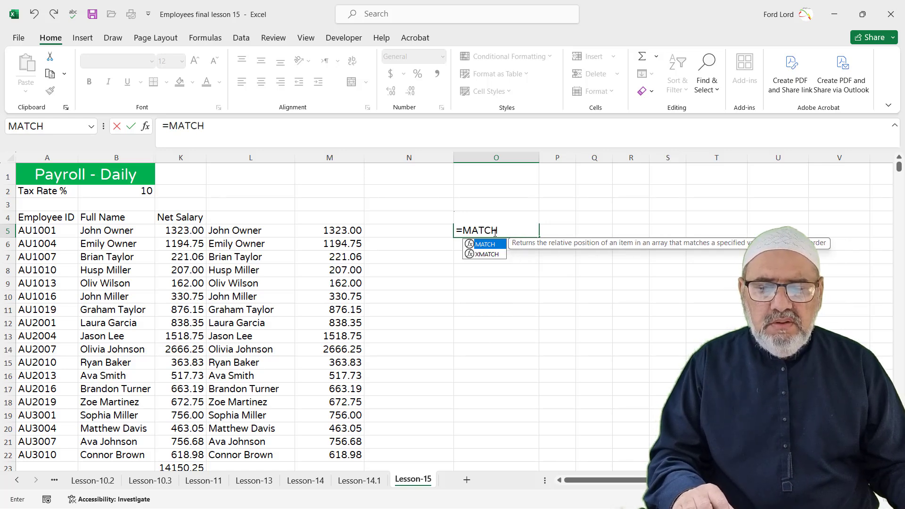
{"action": "type", "text": "("}
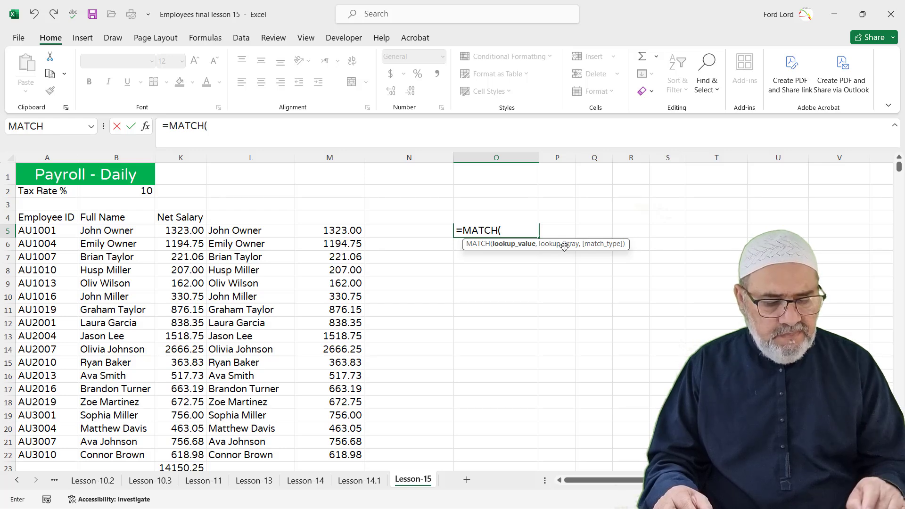
{"action": "type", "text": "1323"}
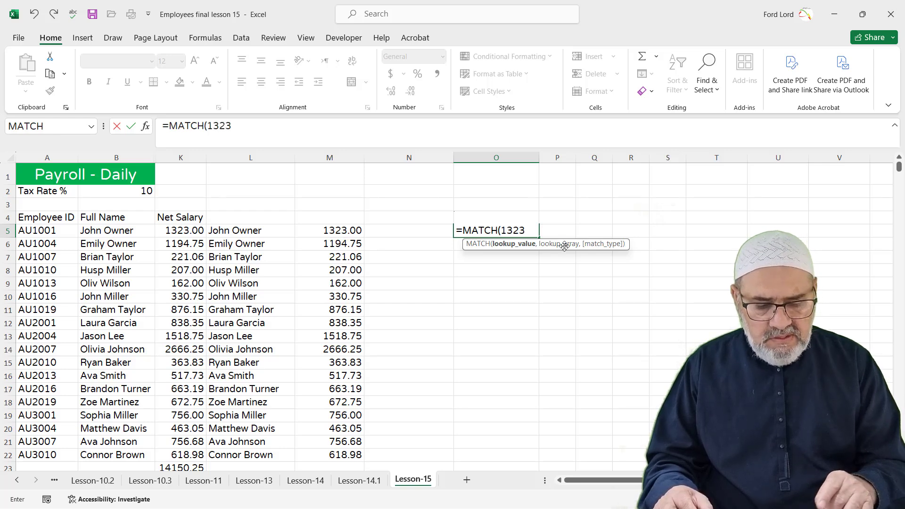
{"action": "type", "text": ".00"}
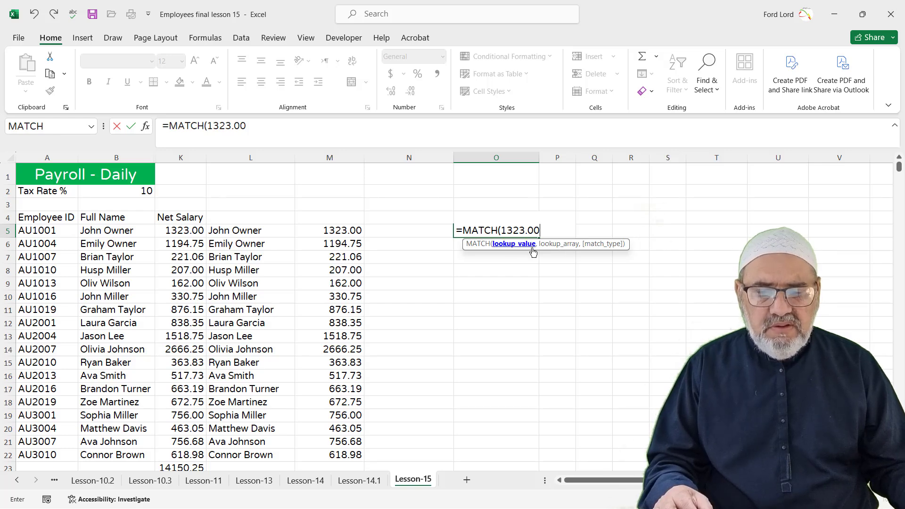
{"action": "type", "text": ","}
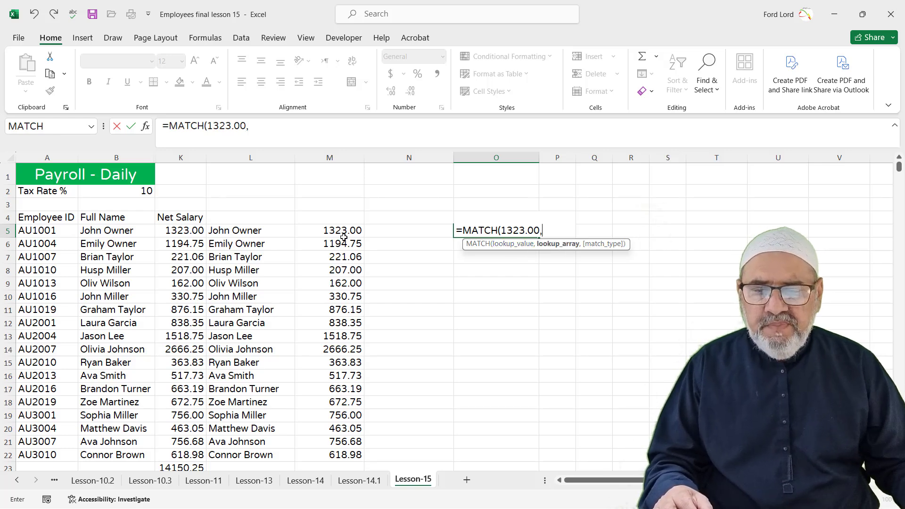
{"action": "left_click_drag", "start_coordinate": [342, 231], "coordinate": [348, 449]}
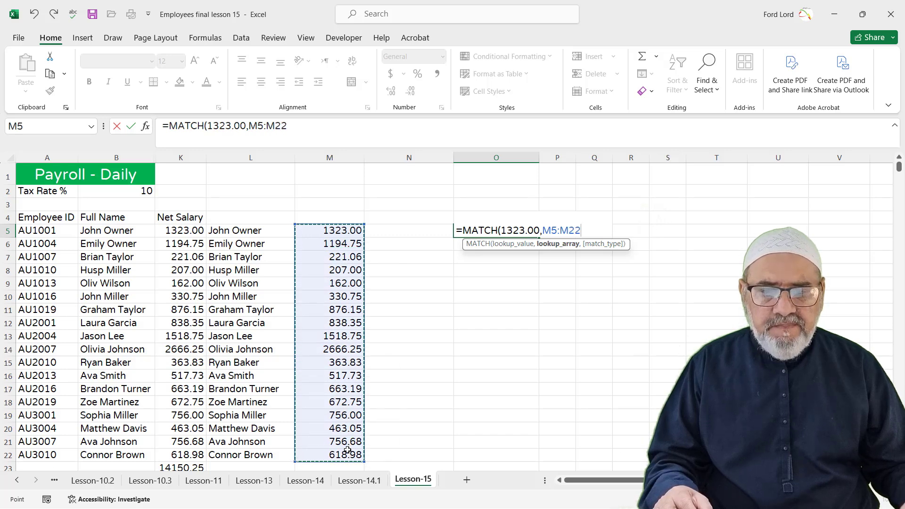
{"action": "type", "text": ","}
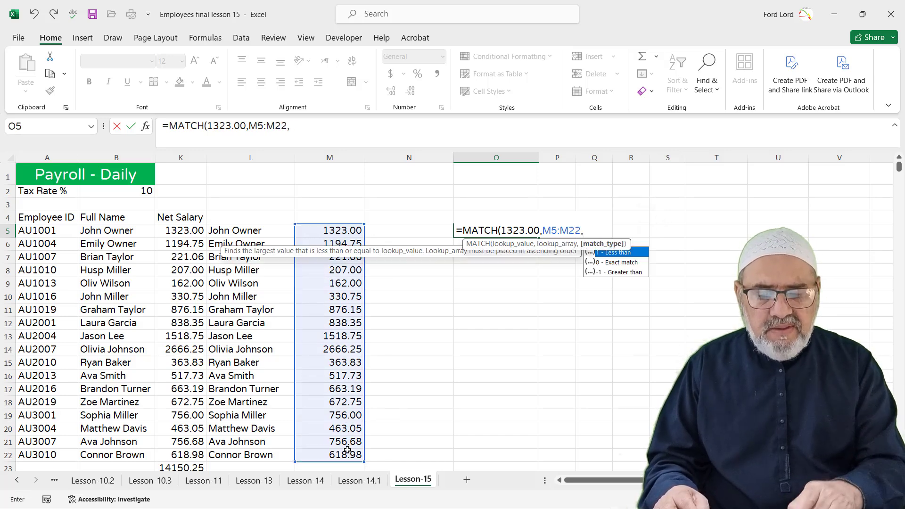
{"action": "type", "text": "0"}
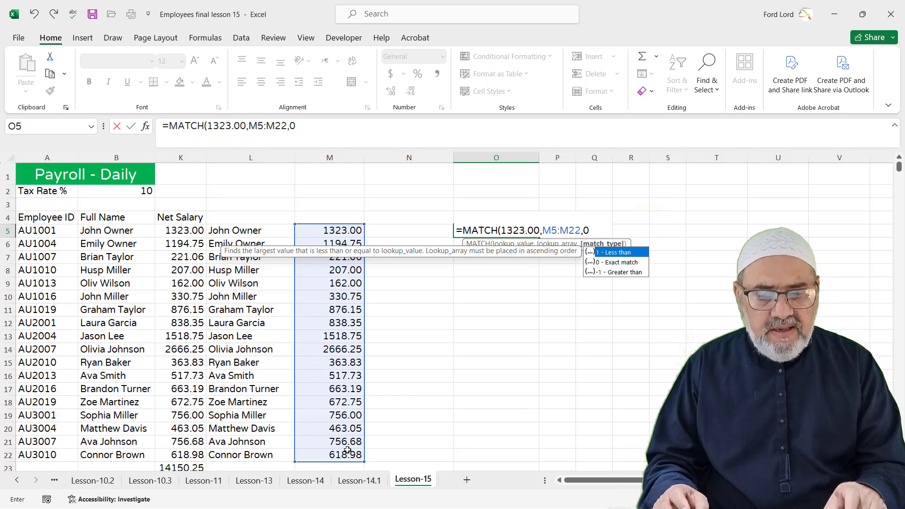
{"action": "key", "text": "Return"}
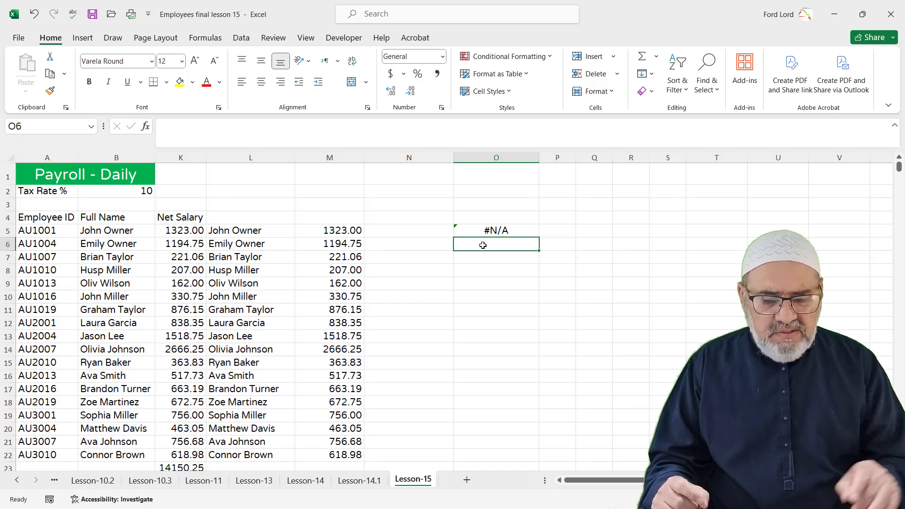
Step: Enter =MATCH(1194.75,M5:M22,0) in O6 to find that salary's position in the list
{"action": "type", "text": "=MAT"}
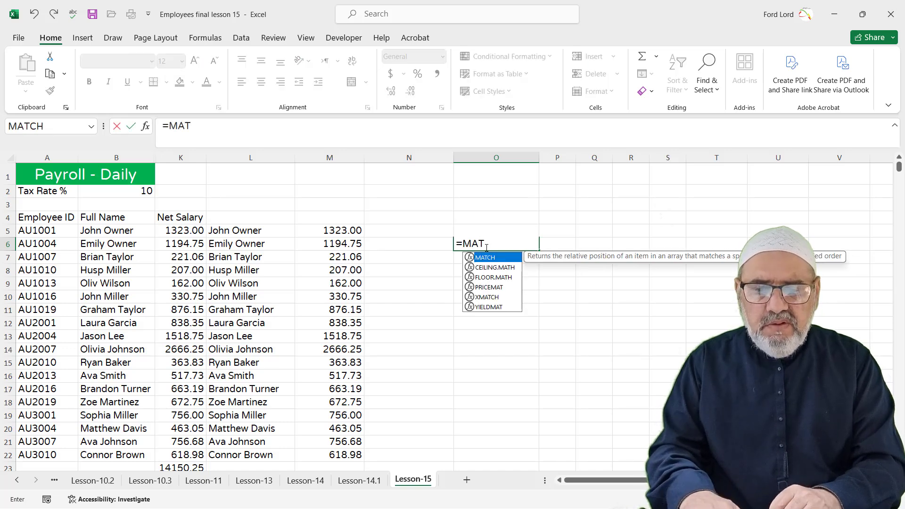
{"action": "type", "text": "CH("}
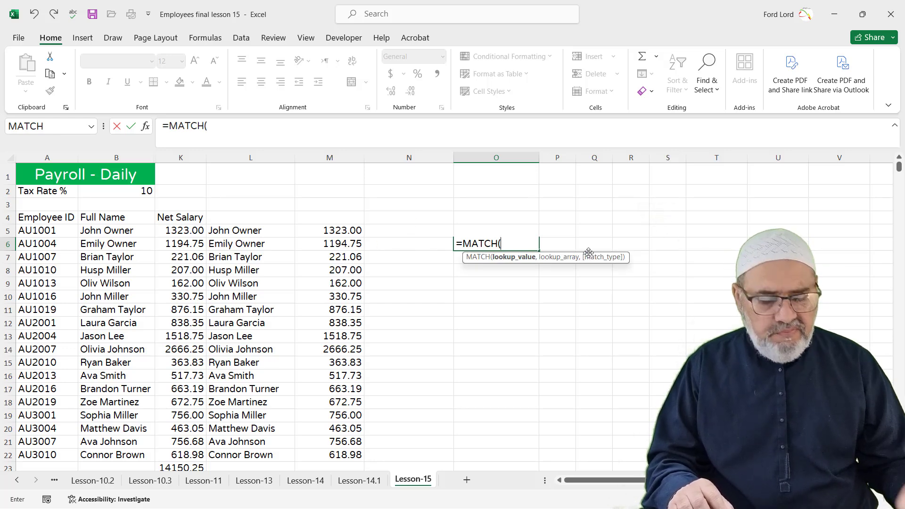
{"action": "type", "text": "1194"}
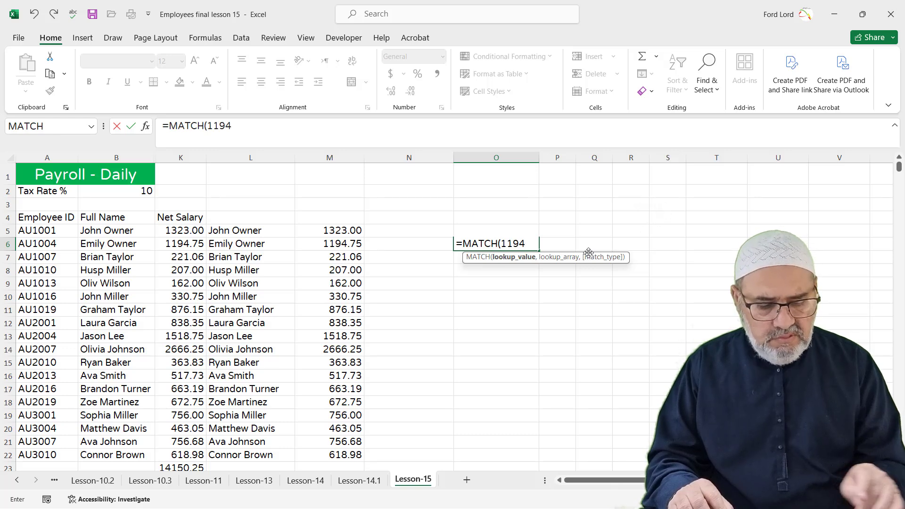
{"action": "type", "text": ".75"}
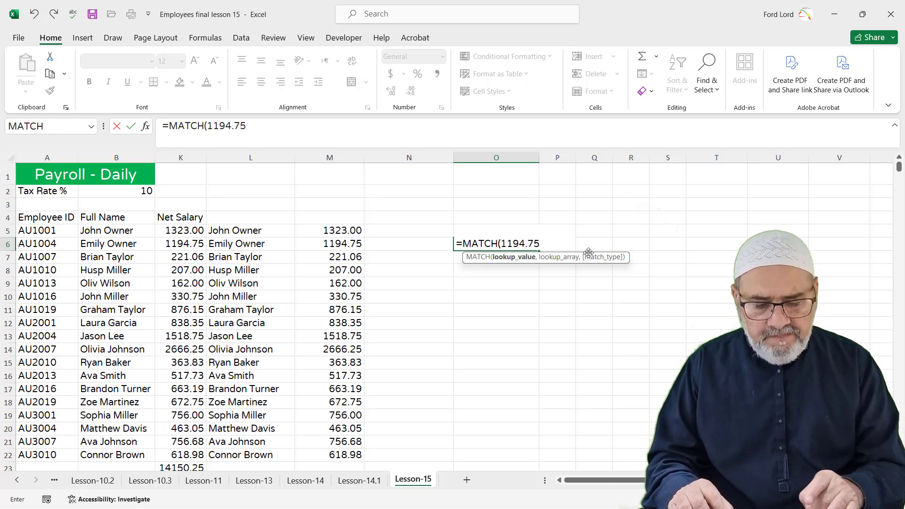
{"action": "type", "text": ","}
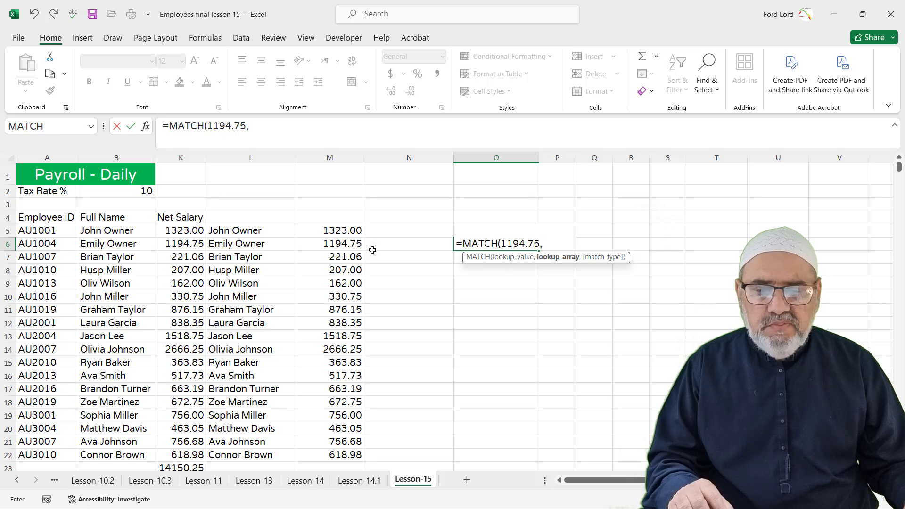
{"action": "left_click_drag", "start_coordinate": [348, 231], "coordinate": [341, 454]}
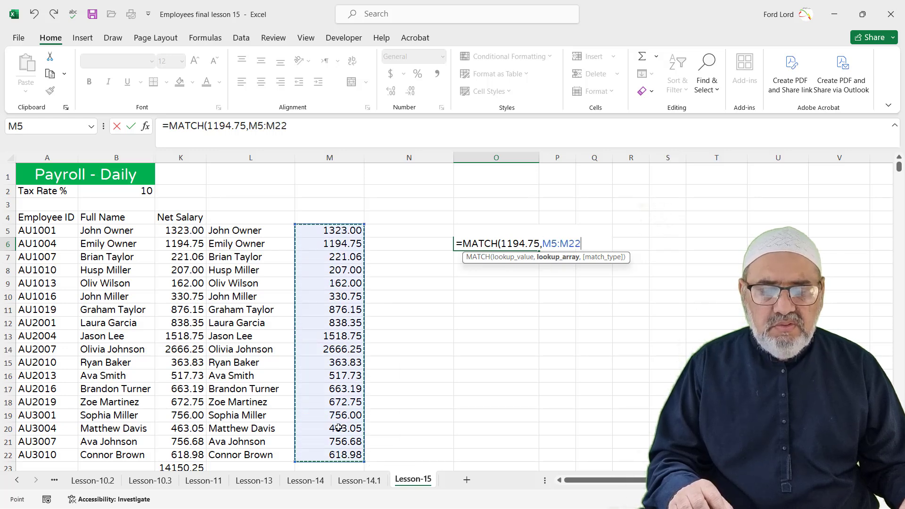
{"action": "type", "text": ",0"}
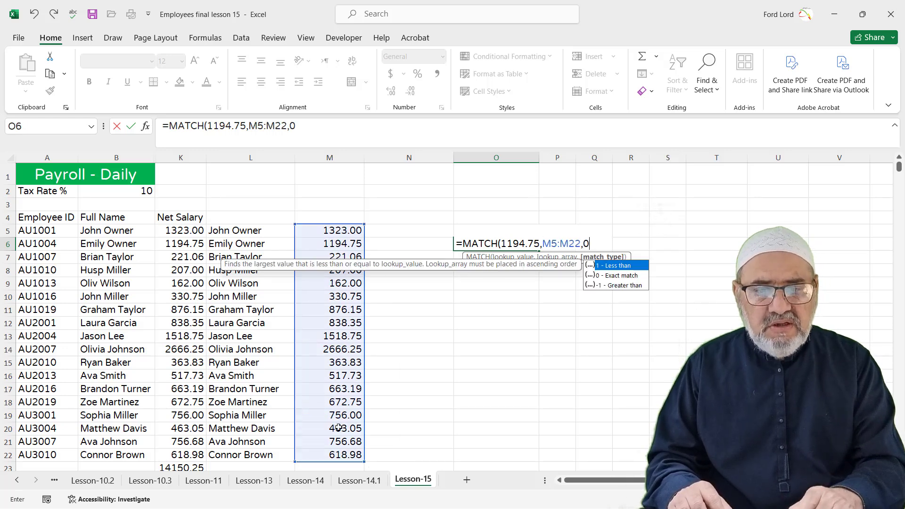
{"action": "type", "text": ")"}
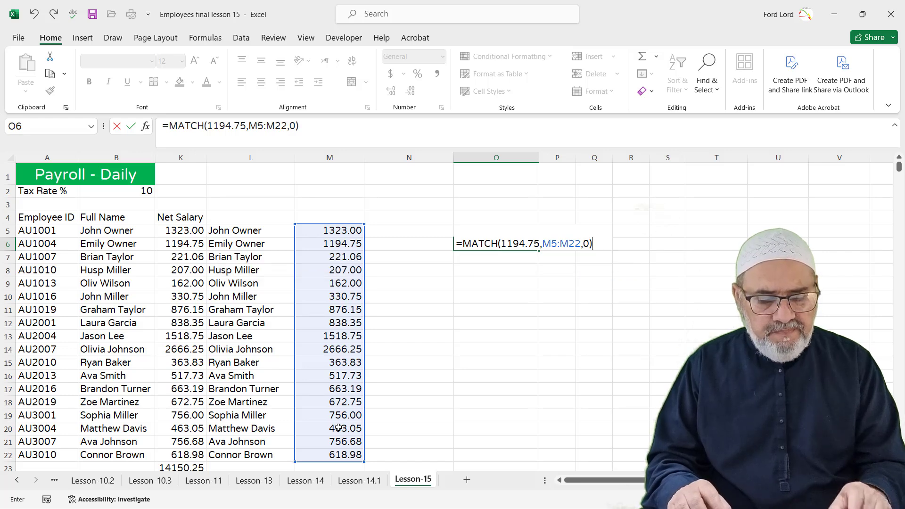
{"action": "key", "text": "Return"}
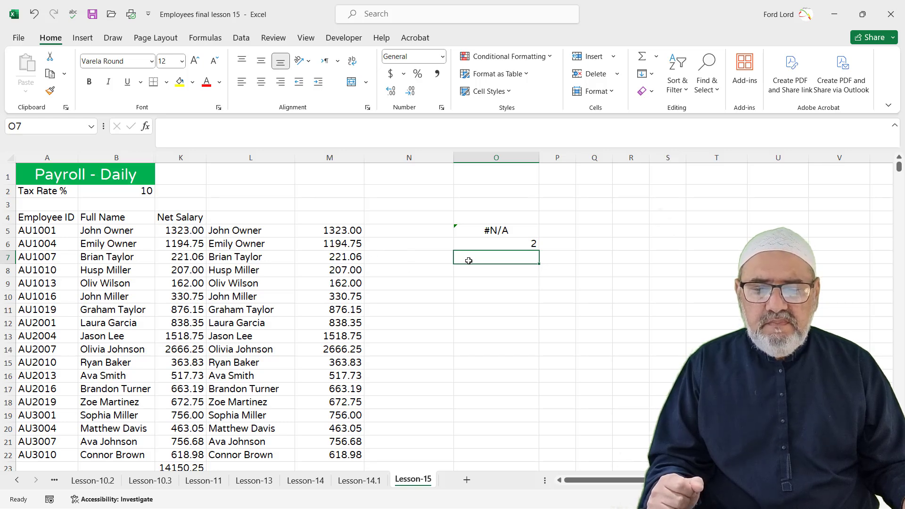
Step: Enter =MATCH(221.06,M5:M22,0) in O7 to look up the third salary with an exact match
{"action": "type", "text": "MAT"}
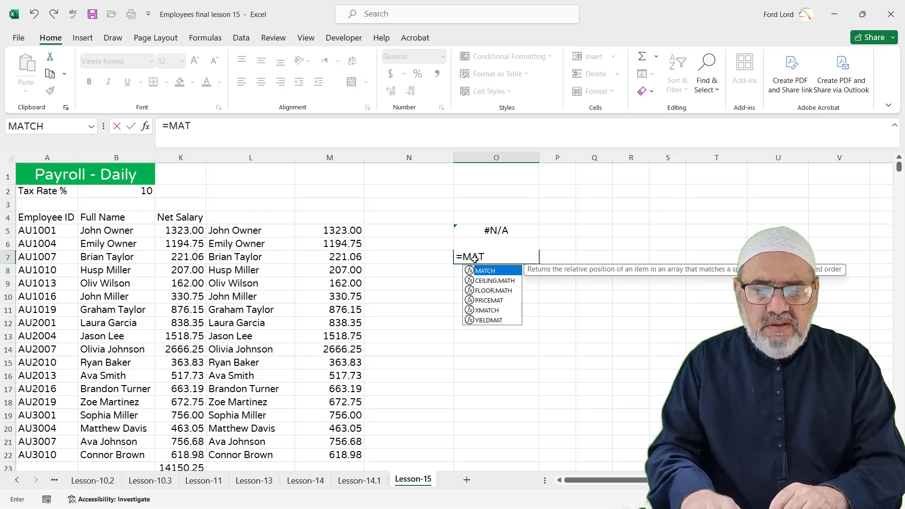
{"action": "type", "text": "CH("}
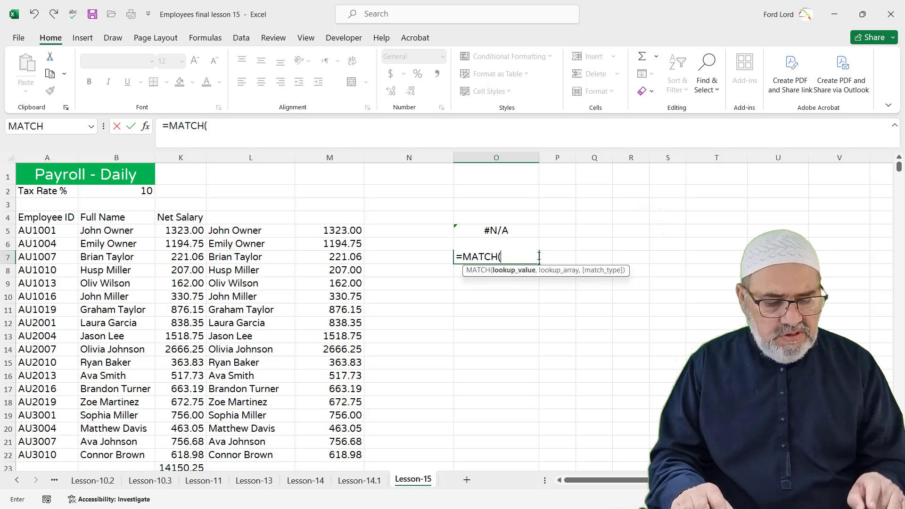
{"action": "type", "text": "221.06"}
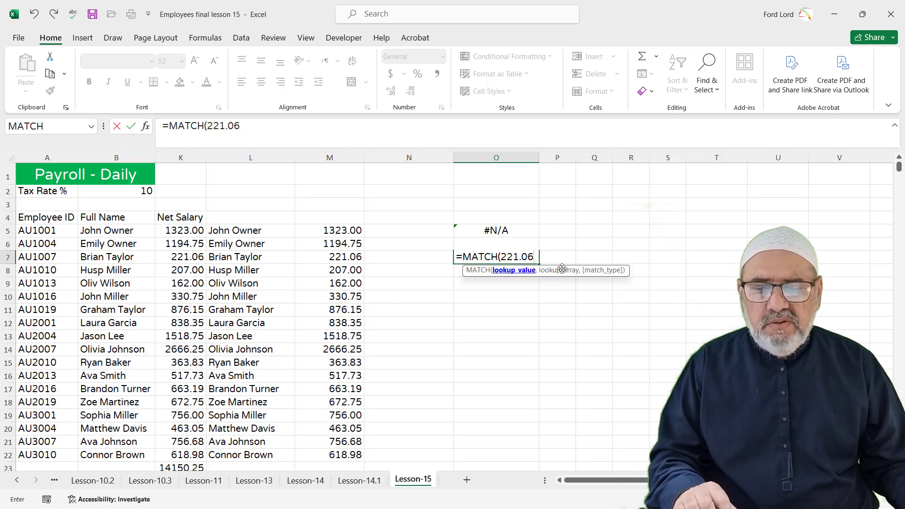
{"action": "type", "text": ","}
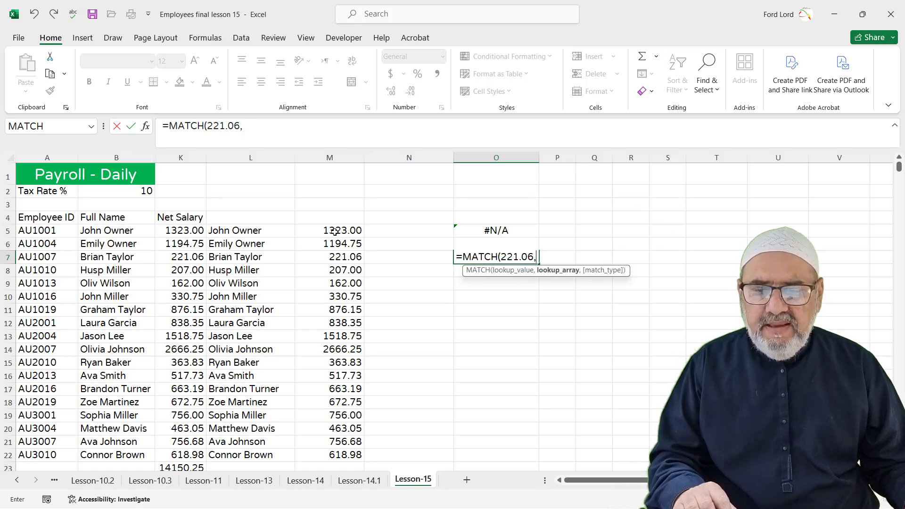
{"action": "left_click_drag", "start_coordinate": [334, 229], "coordinate": [353, 449]}
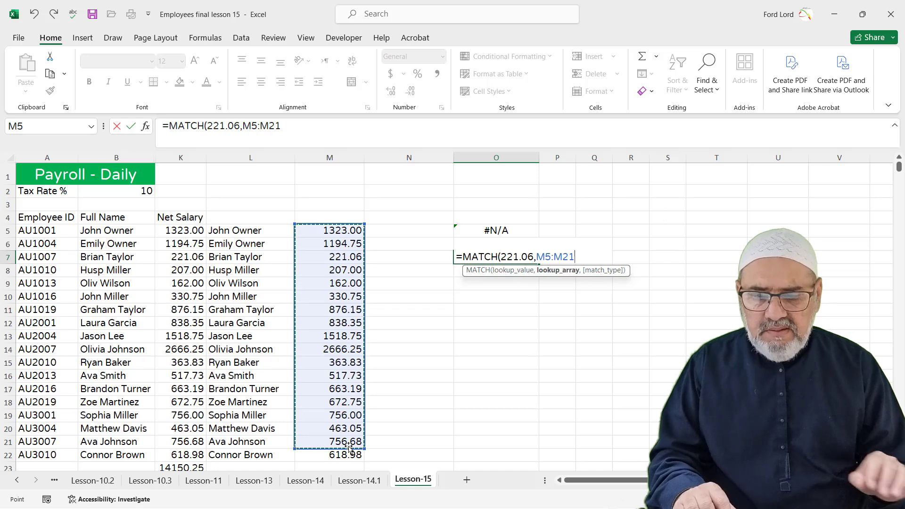
{"action": "left_click_drag", "start_coordinate": [330, 230], "coordinate": [336, 455]}
{"action": "type", "text": ","}
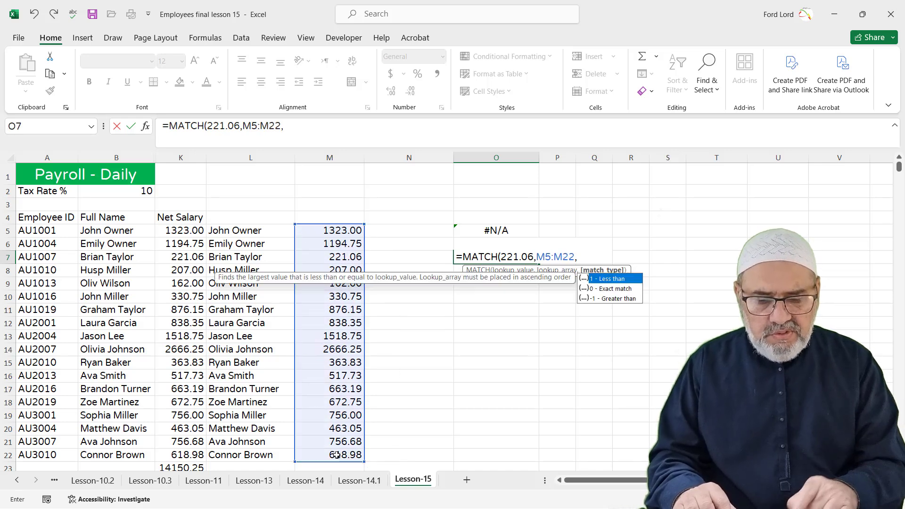
{"action": "type", "text": "0)"}
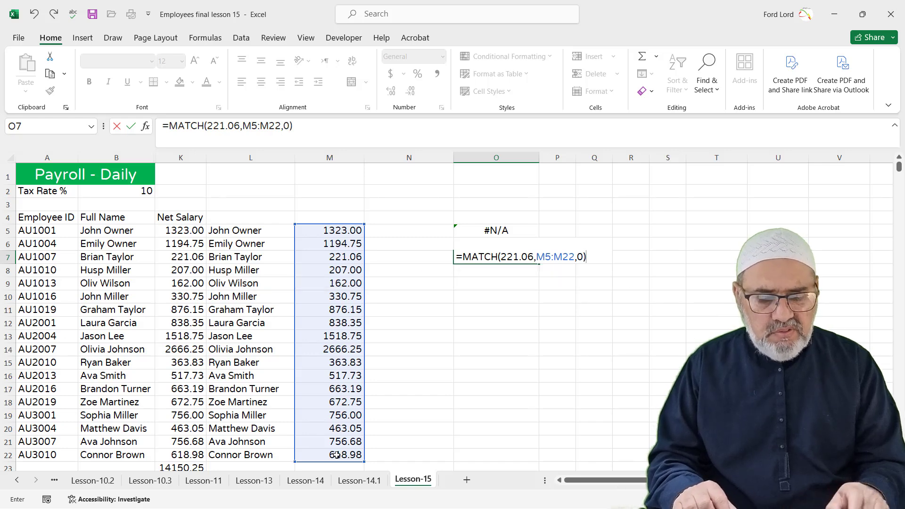
{"action": "key", "text": "Return"}
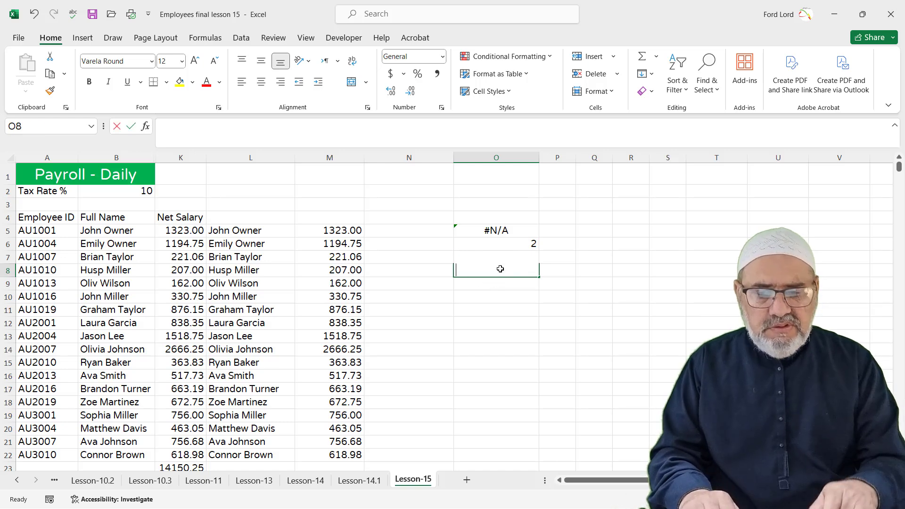
Step: Enter =MATCH(207.00,M5:M22,0) in O8 to find the position of the fourth salary
{"action": "type", "text": "=MATCH"}
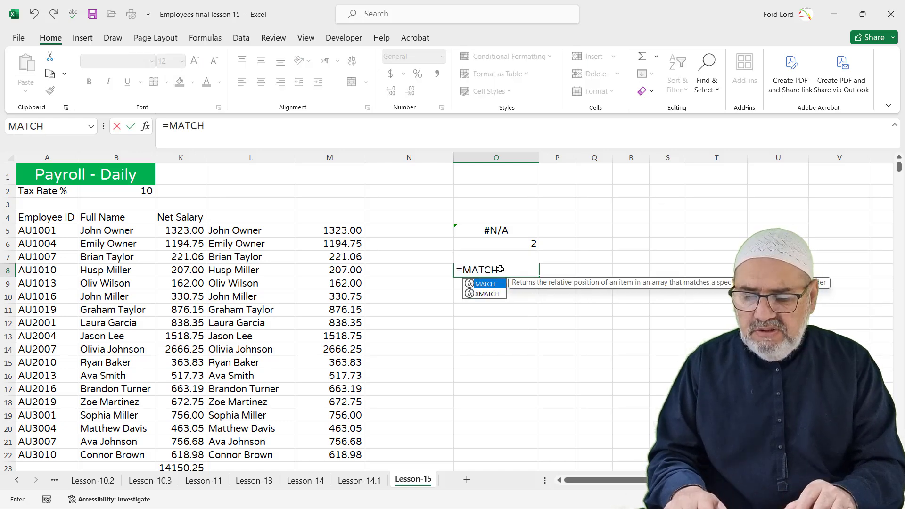
{"action": "type", "text": "("}
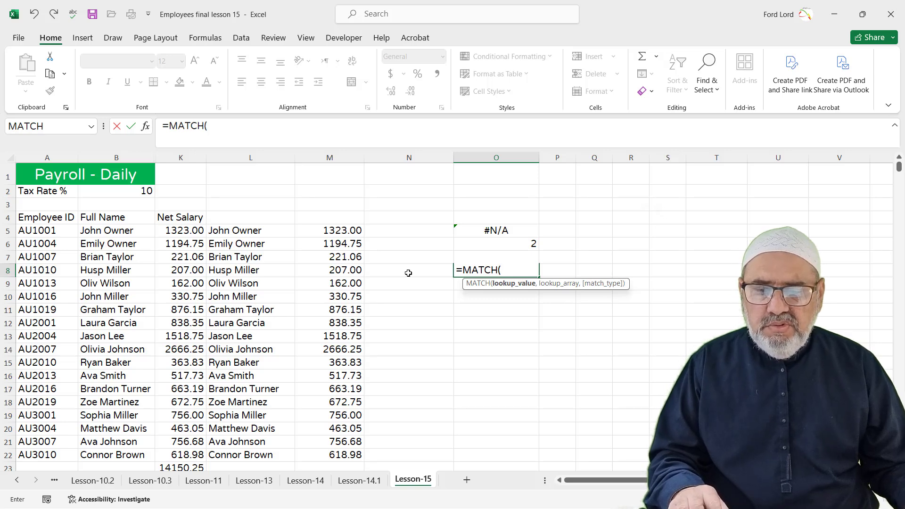
{"action": "type", "text": "207"}
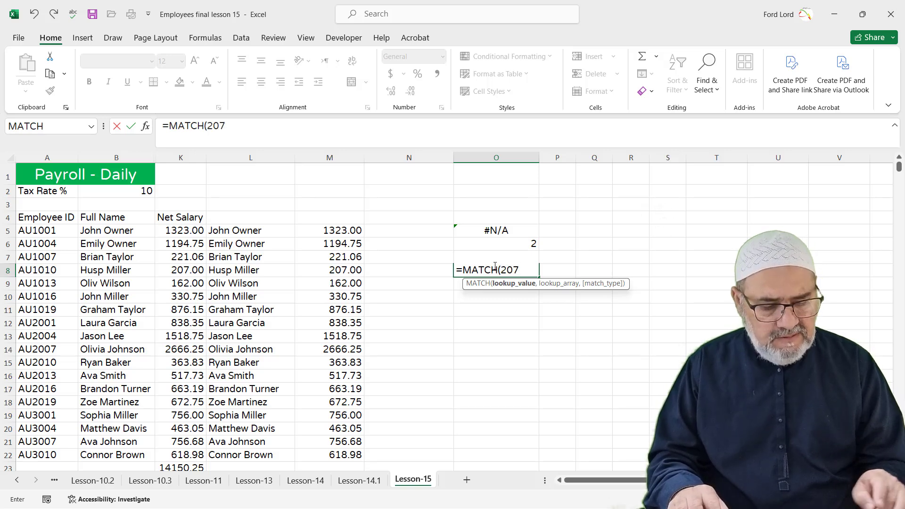
{"action": "type", "text": ".00,"}
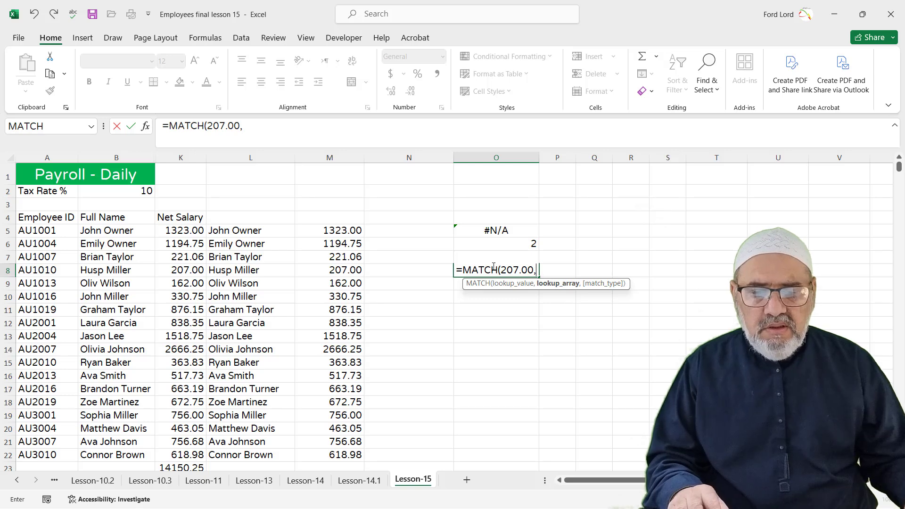
{"action": "left_click_drag", "start_coordinate": [347, 231], "coordinate": [353, 450]}
{"action": "type", "text": ",0"}
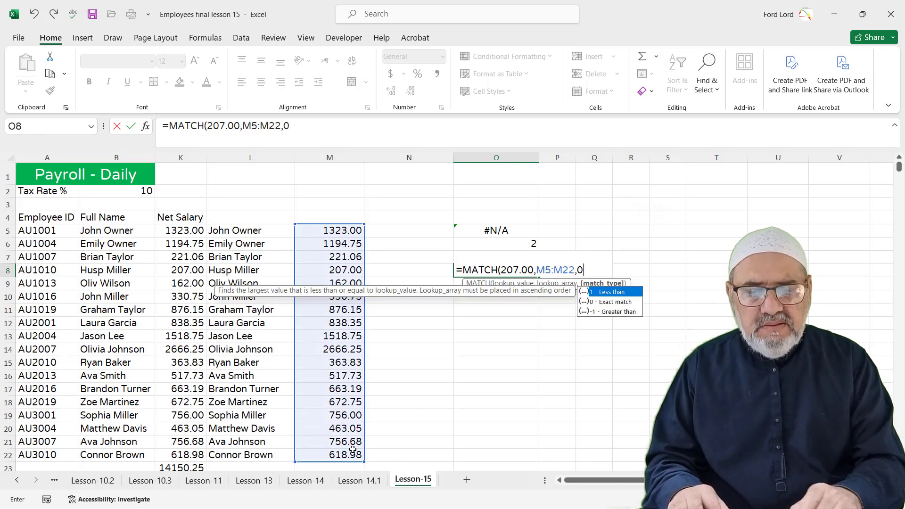
{"action": "type", "text": ")"}
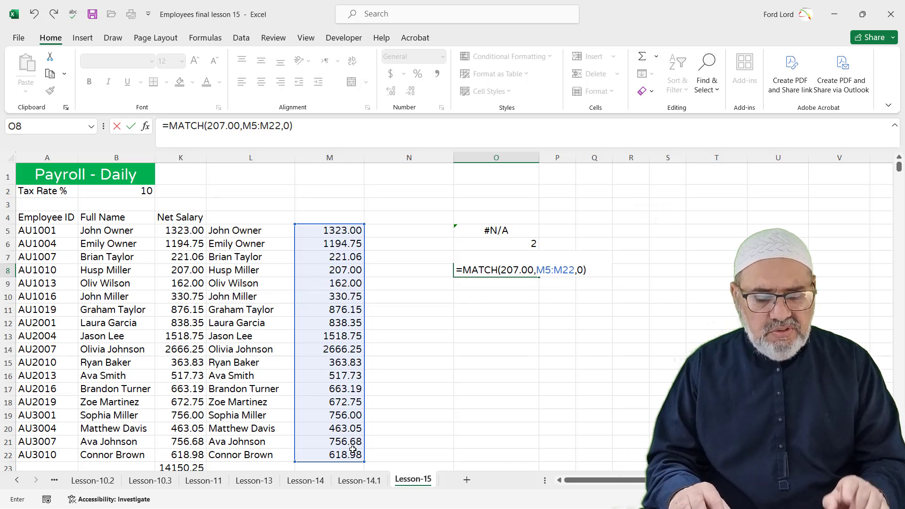
{"action": "key", "text": "Return"}
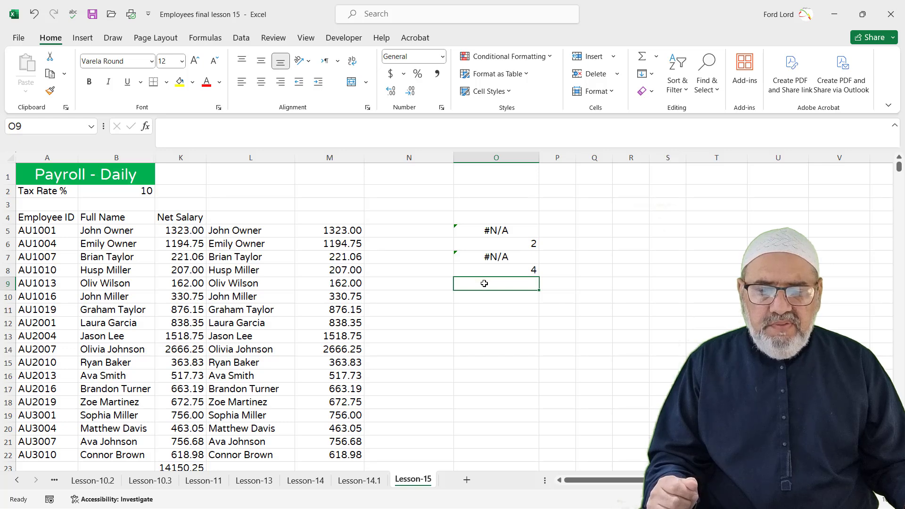
Step: Enter =MATCH(162.00,M5:M22,0) in O9 to find the position of the fifth salary
{"action": "type", "text": "=MATCH("}
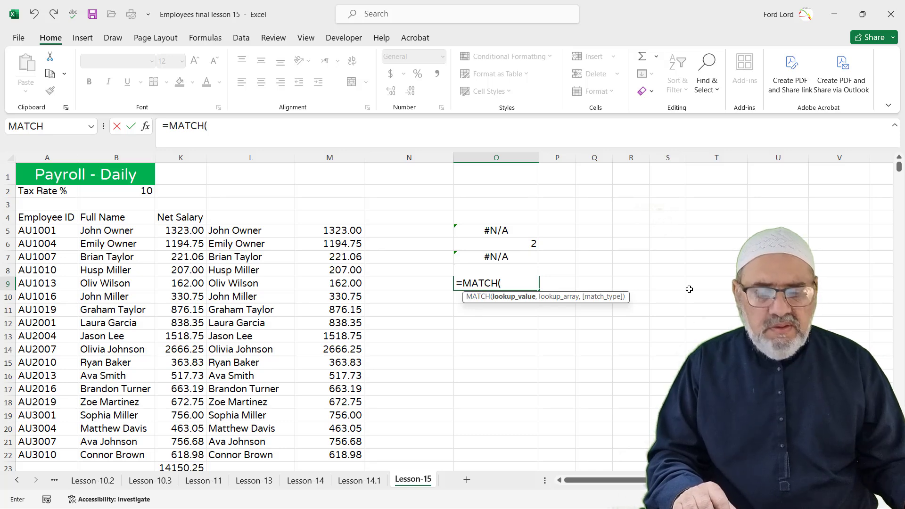
{"action": "type", "text": "162"}
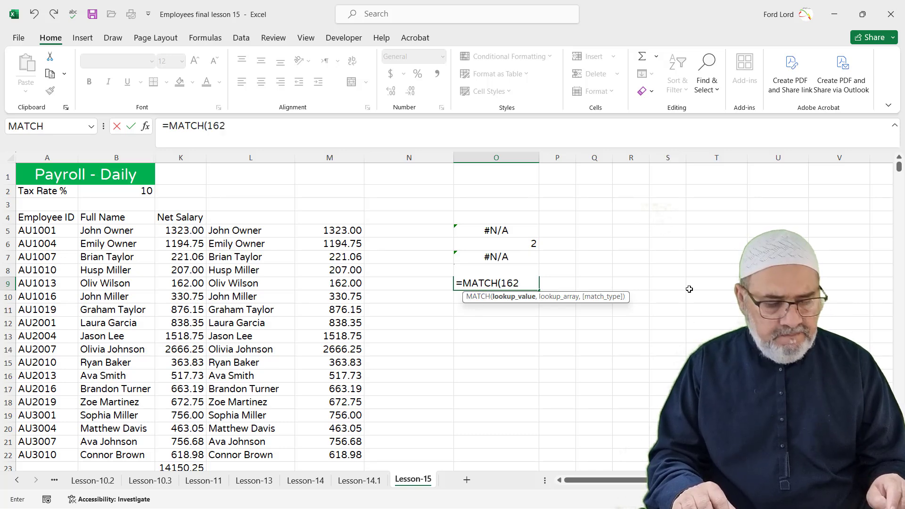
{"action": "type", "text": ".00,"}
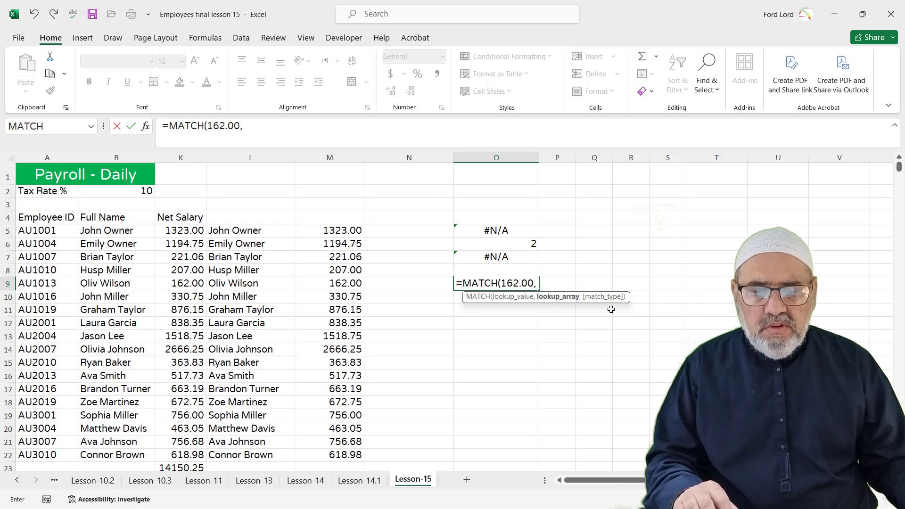
{"action": "left_click_drag", "start_coordinate": [335, 234], "coordinate": [344, 451]}
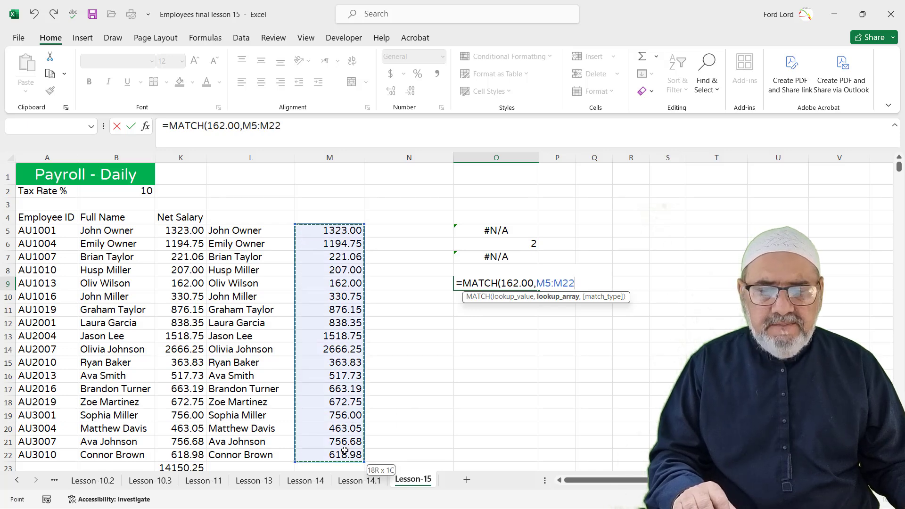
{"action": "type", "text": ",0)"}
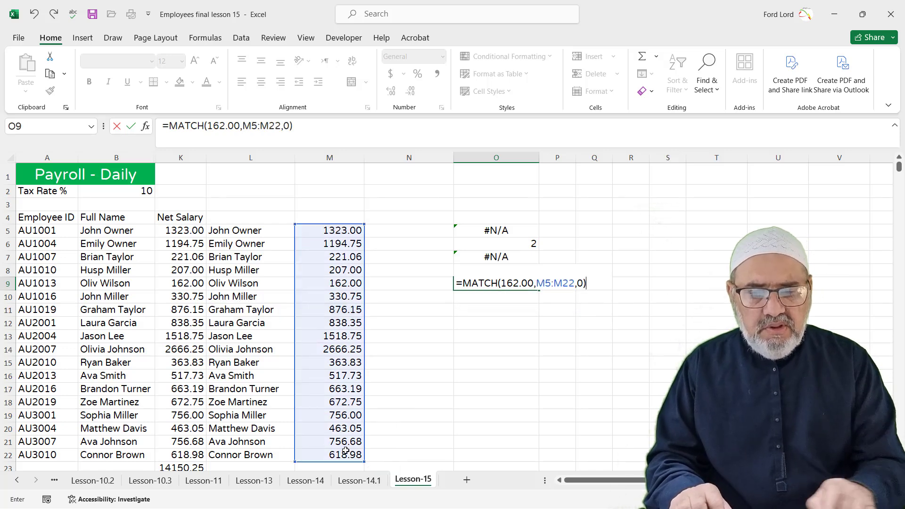
{"action": "key", "text": "Return"}
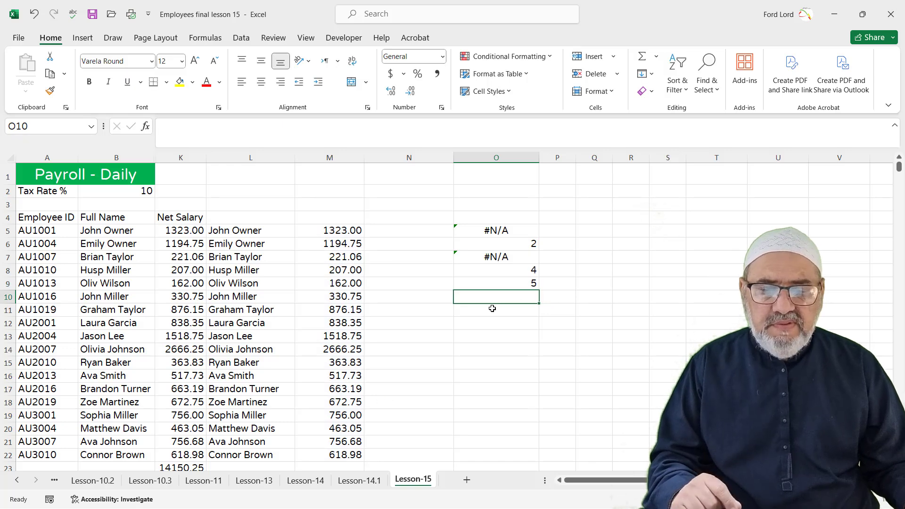
Step: Enter =MATCH(330.75,M5:M22,0) in O10 to look up the sixth salary with an exact match
{"action": "type", "text": "="}
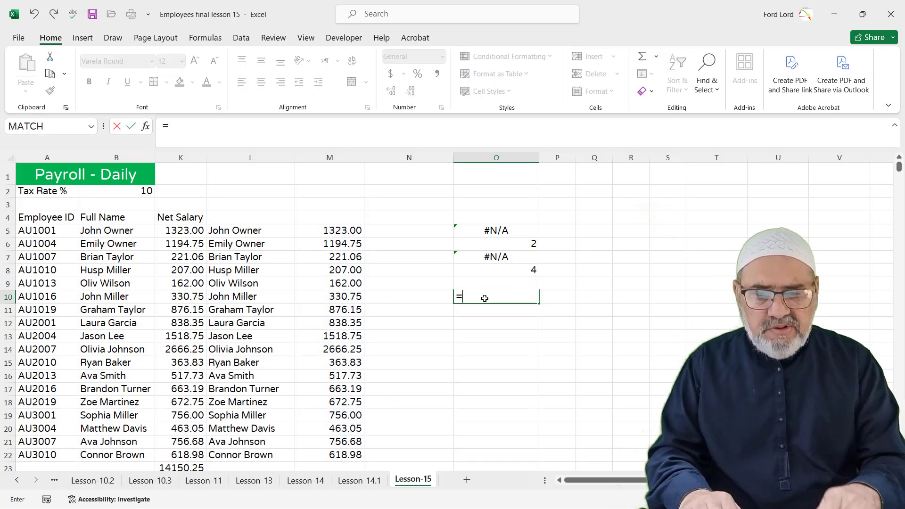
{"action": "type", "text": "MATCH("}
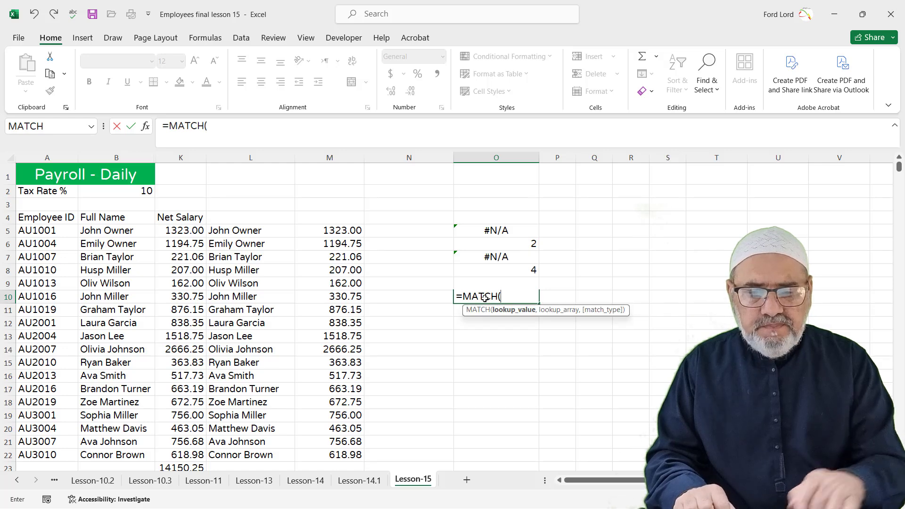
{"action": "type", "text": "330."}
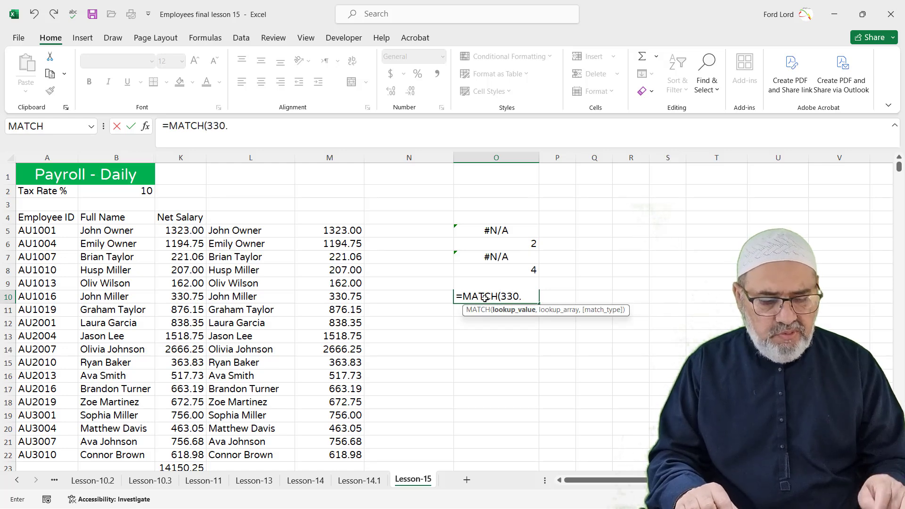
{"action": "type", "text": "75"}
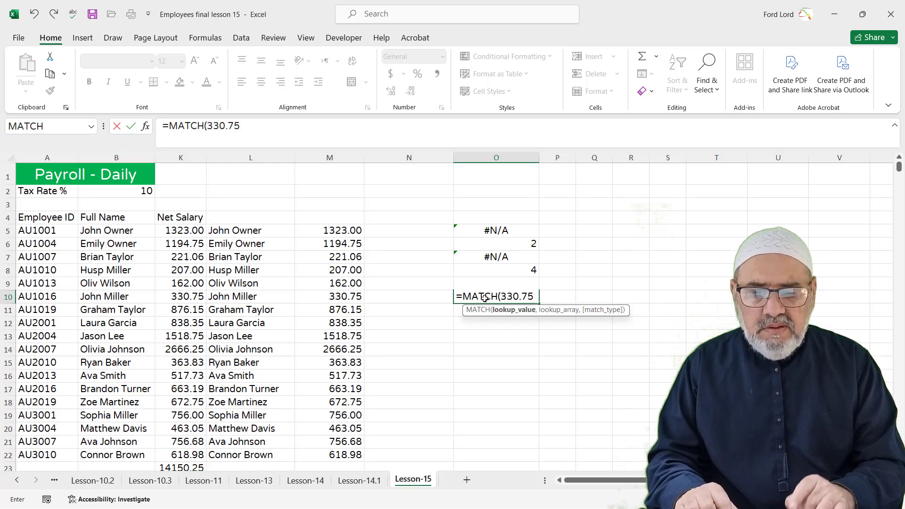
{"action": "type", "text": ","}
{"action": "left_click_drag", "start_coordinate": [329, 230], "coordinate": [337, 454]}
{"action": "type", "text": ",0"}
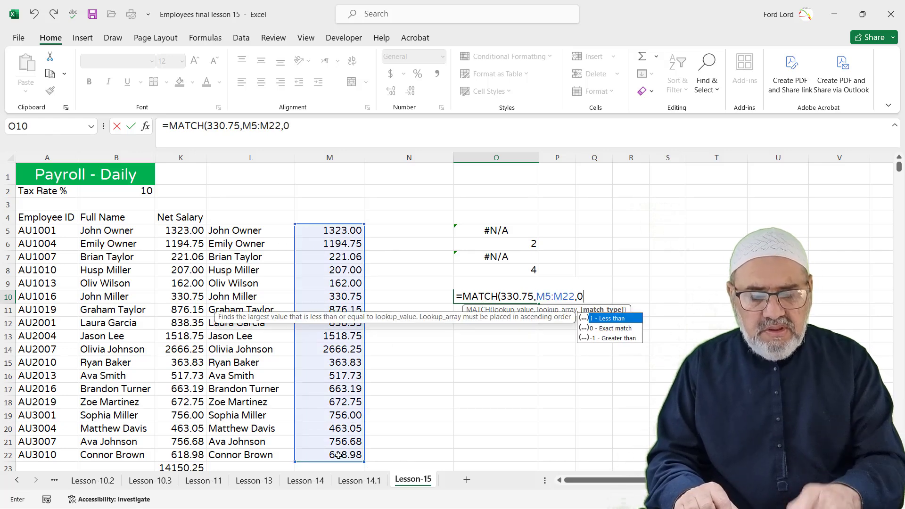
{"action": "type", "text": ")"}
{"action": "key", "text": "Return"}
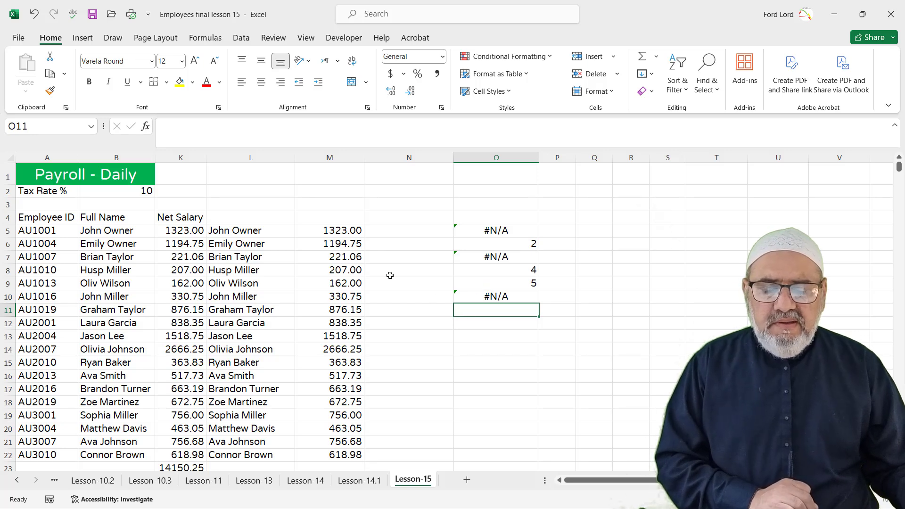
Step: Examine the stored values of the salaries in M5 to M15 one by one for hidden extra decimals
{"action": "left_click", "coordinate": [340, 235]}
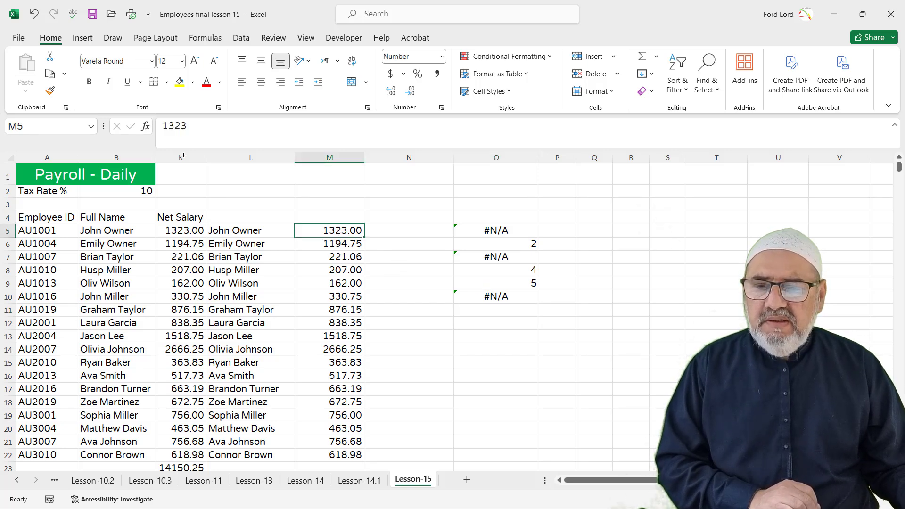
{"action": "left_click", "coordinate": [341, 246]}
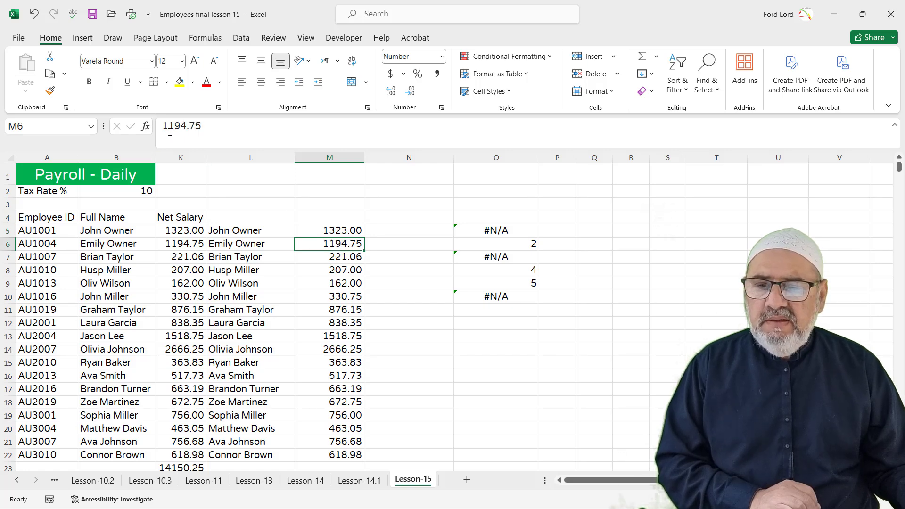
{"action": "left_click", "coordinate": [336, 259]}
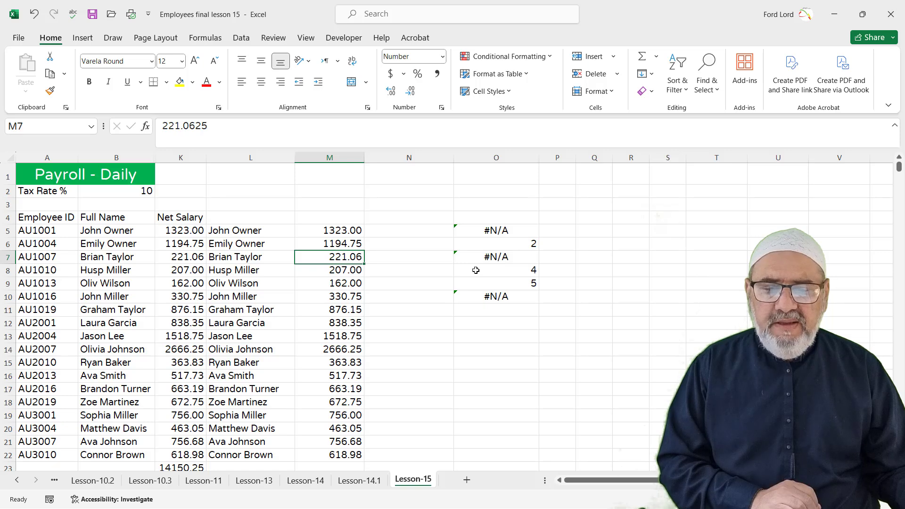
{"action": "left_click", "coordinate": [342, 271]}
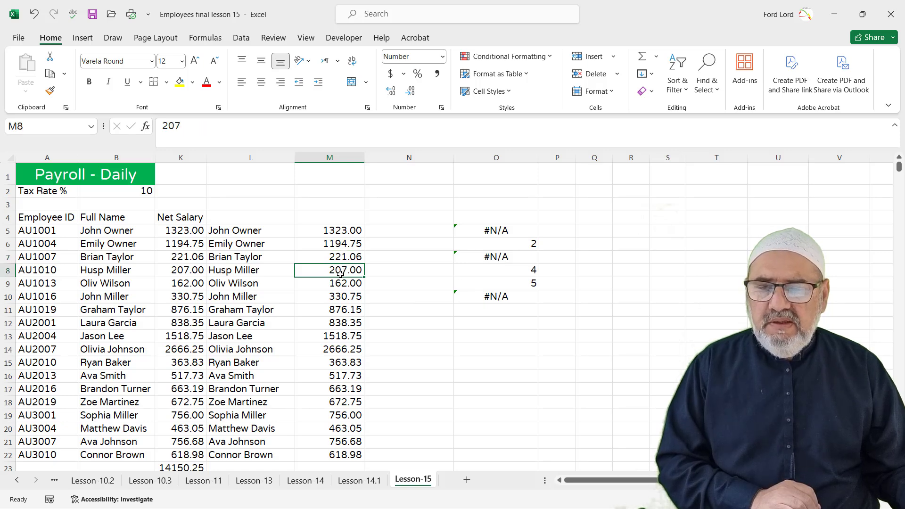
{"action": "left_click", "coordinate": [343, 286]}
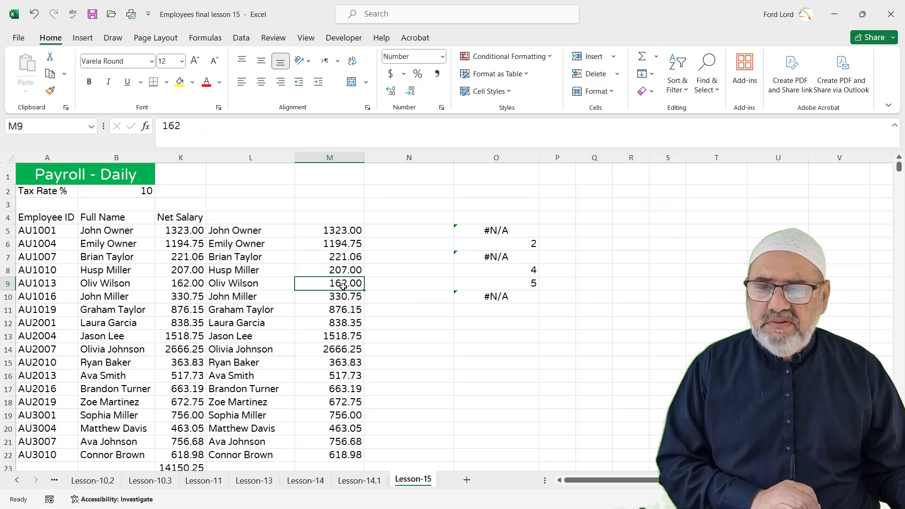
{"action": "left_click", "coordinate": [344, 298]}
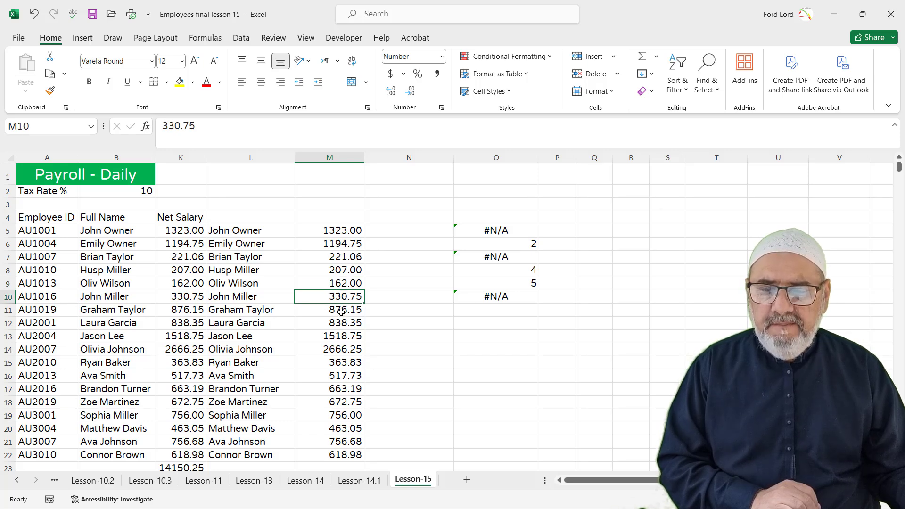
{"action": "left_click", "coordinate": [342, 314]}
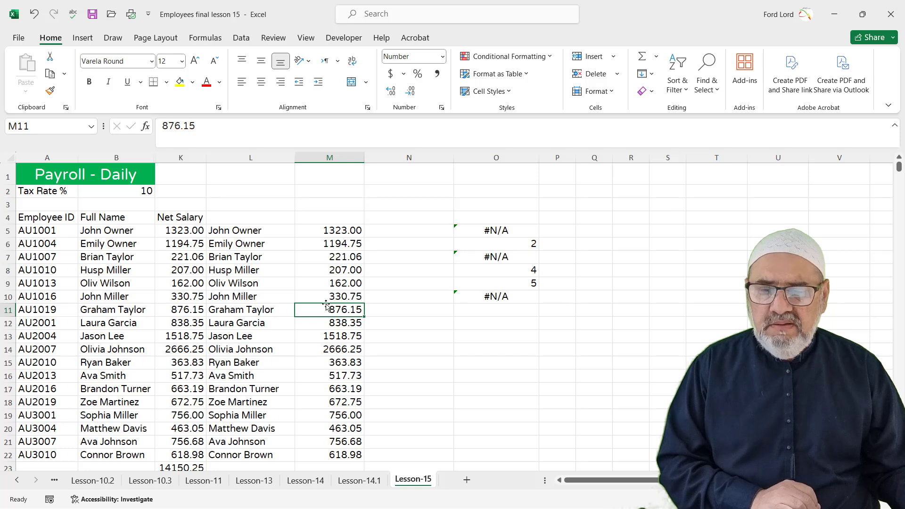
{"action": "left_click", "coordinate": [344, 325]}
{"action": "left_click", "coordinate": [332, 340]}
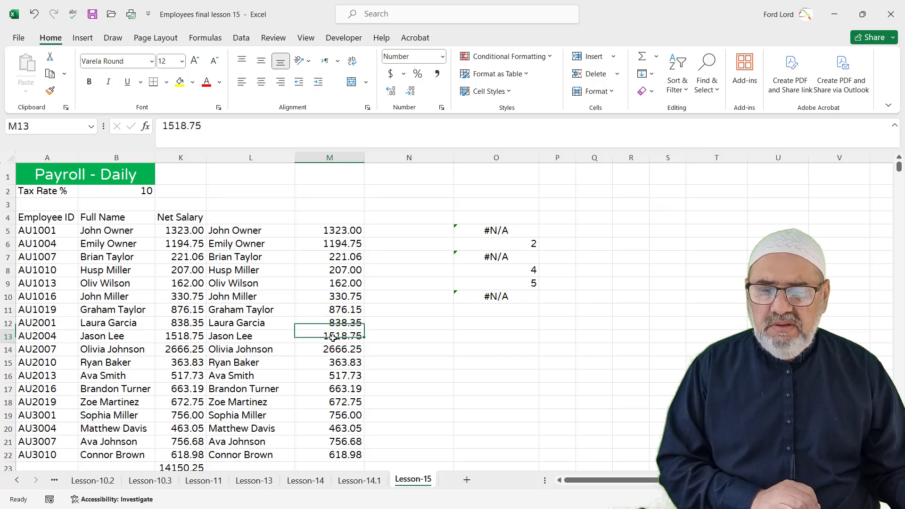
{"action": "left_click", "coordinate": [337, 352]}
{"action": "left_click", "coordinate": [341, 364]}
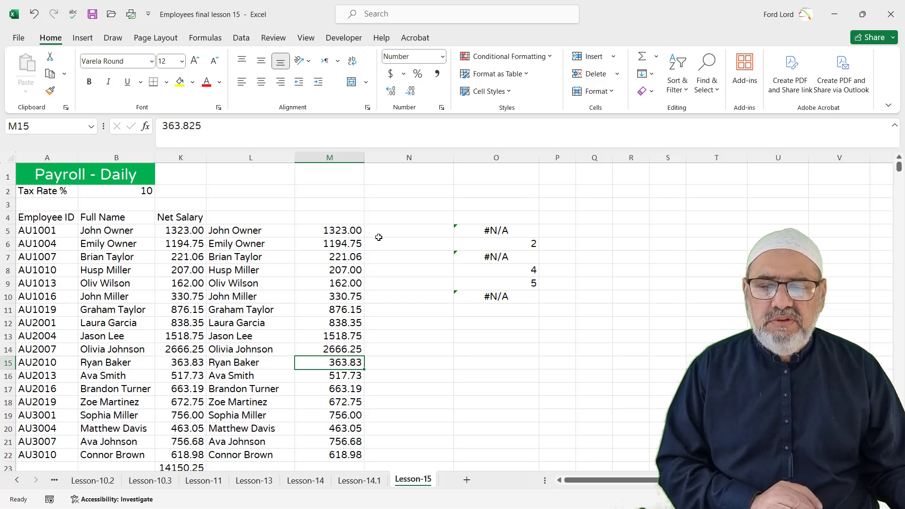
Step: Enter =ROUND(M5,2) in N5 to round the first salary to two decimals
{"action": "left_click", "coordinate": [394, 232]}
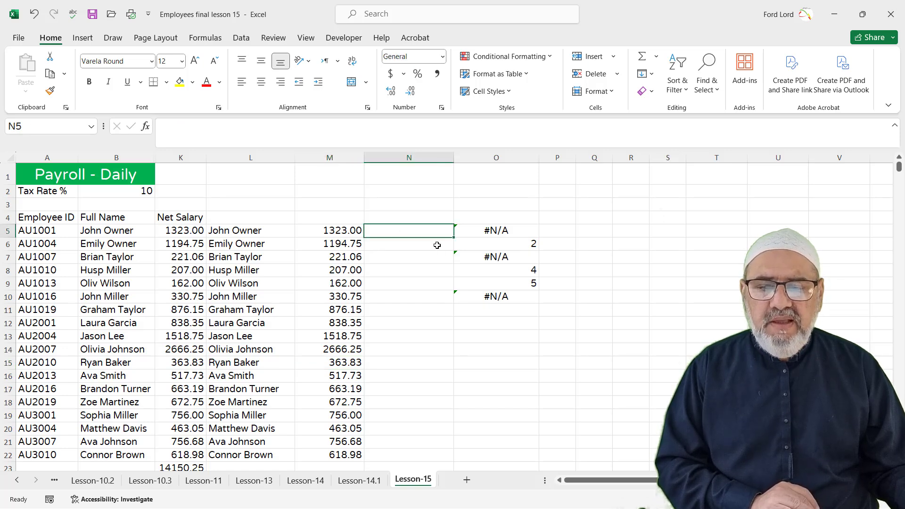
{"action": "type", "text": "=ROUND"}
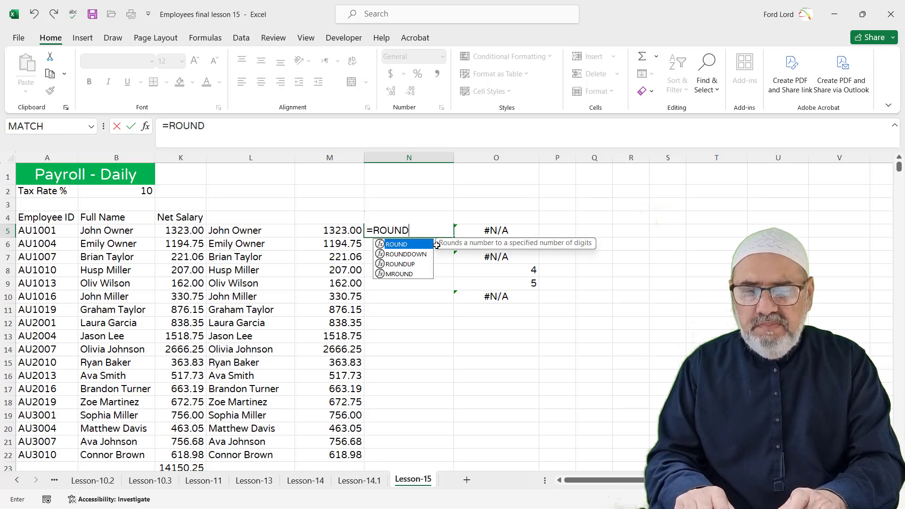
{"action": "type", "text": "("}
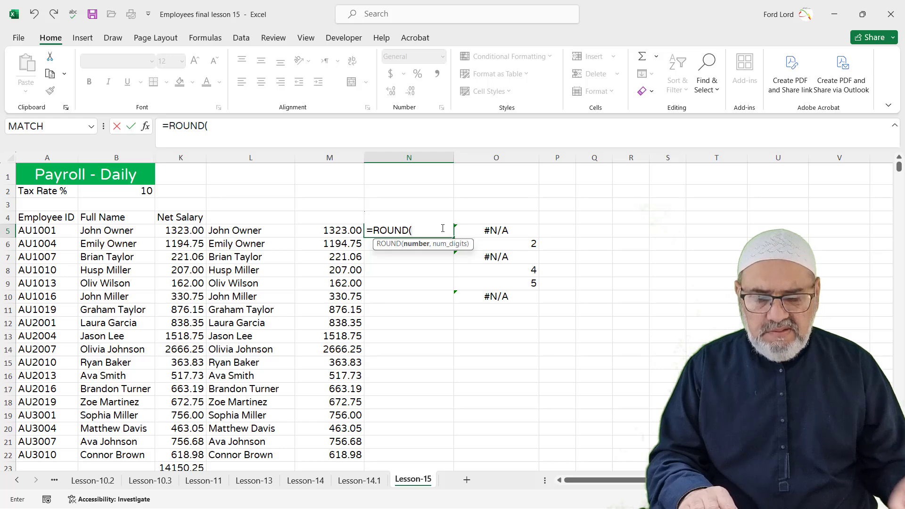
{"action": "type", "text": "M5"}
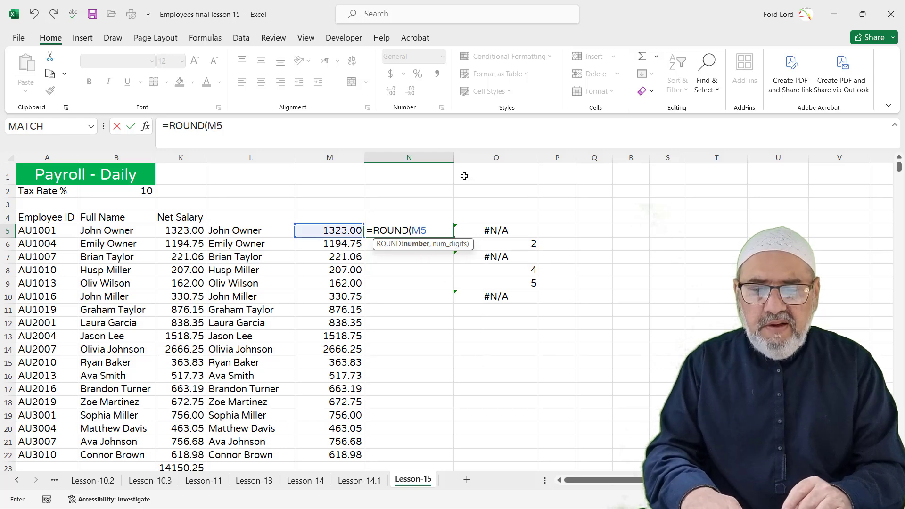
{"action": "type", "text": ","}
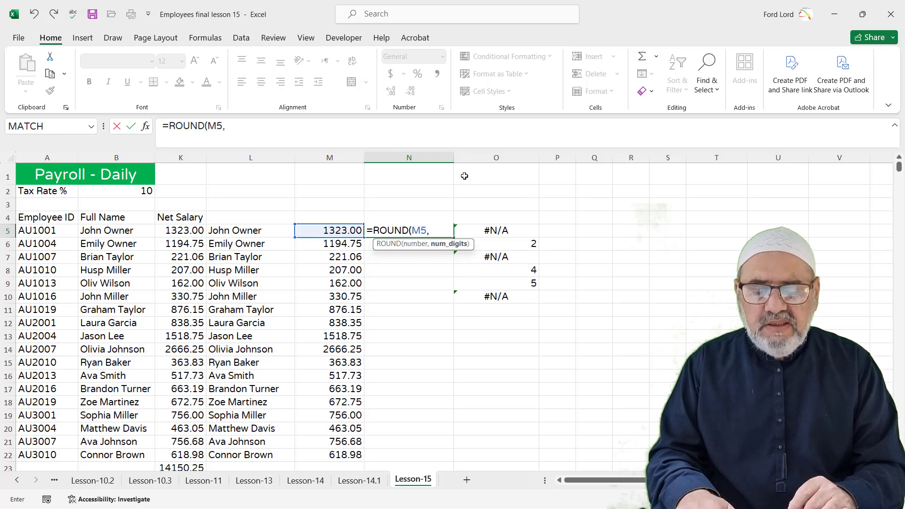
{"action": "type", "text": "2)"}
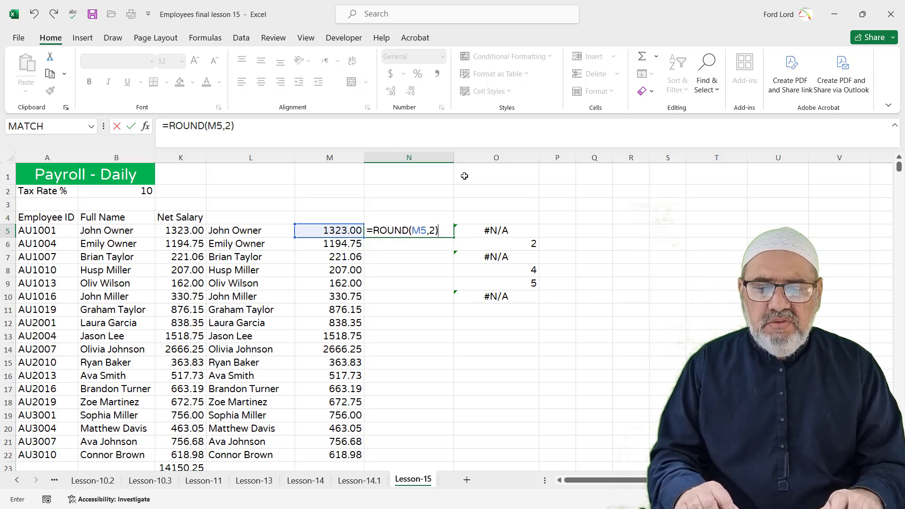
{"action": "key", "text": "Return"}
Step: Fill the ROUND formula from N5 down to N22 for all the salaries
{"action": "left_click", "coordinate": [433, 233]}
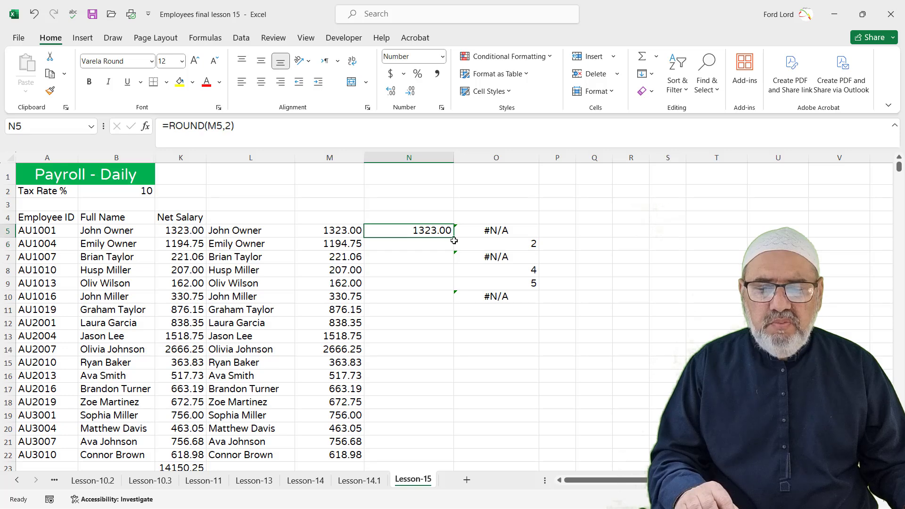
{"action": "double_click", "coordinate": [454, 239]}
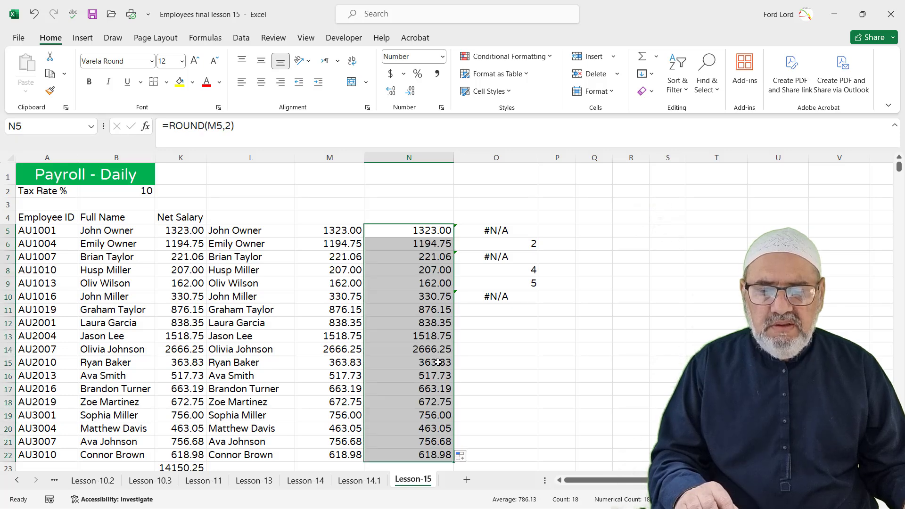
{"action": "left_click", "coordinate": [554, 375]}
Step: Copy the rounded salaries in N5:N22 and paste them as values only over the salaries starting at M5
{"action": "left_click_drag", "start_coordinate": [418, 233], "coordinate": [431, 451]}
{"action": "key", "text": "ctrl+c"}
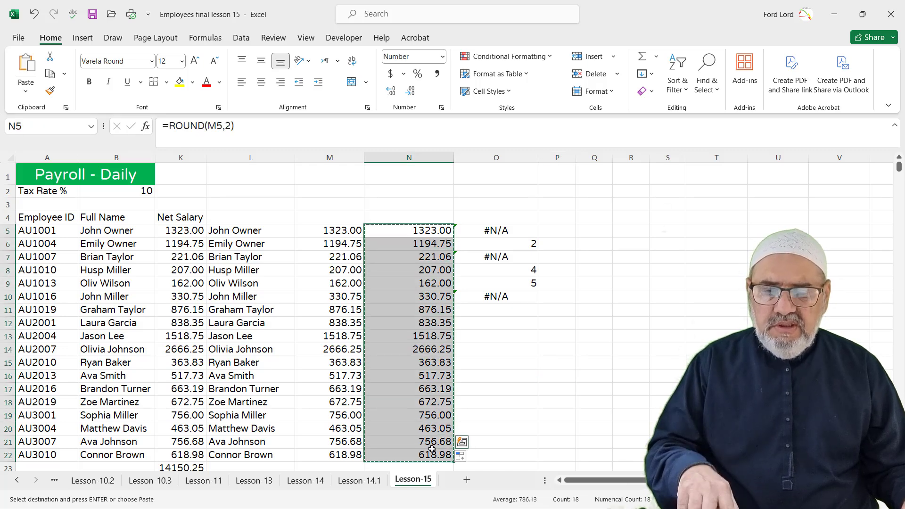
{"action": "left_click", "coordinate": [342, 233]}
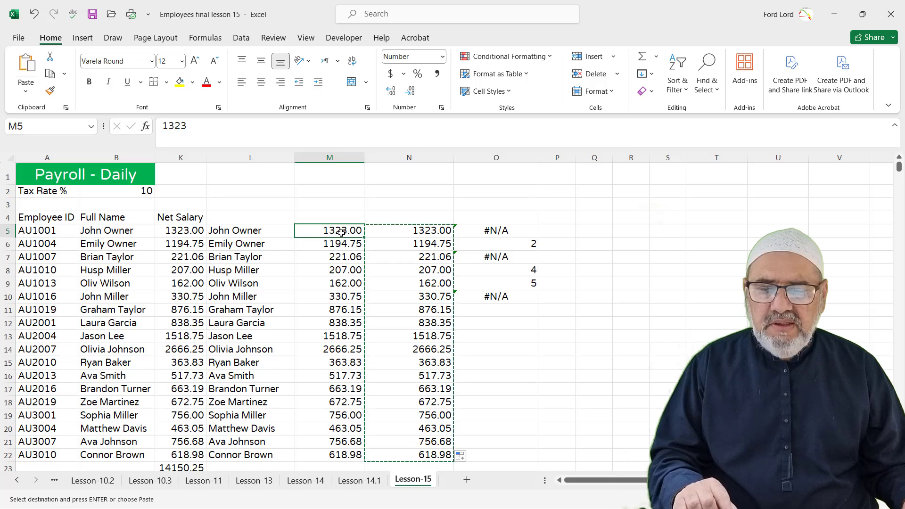
{"action": "key", "text": "ctrl+alt+v"}
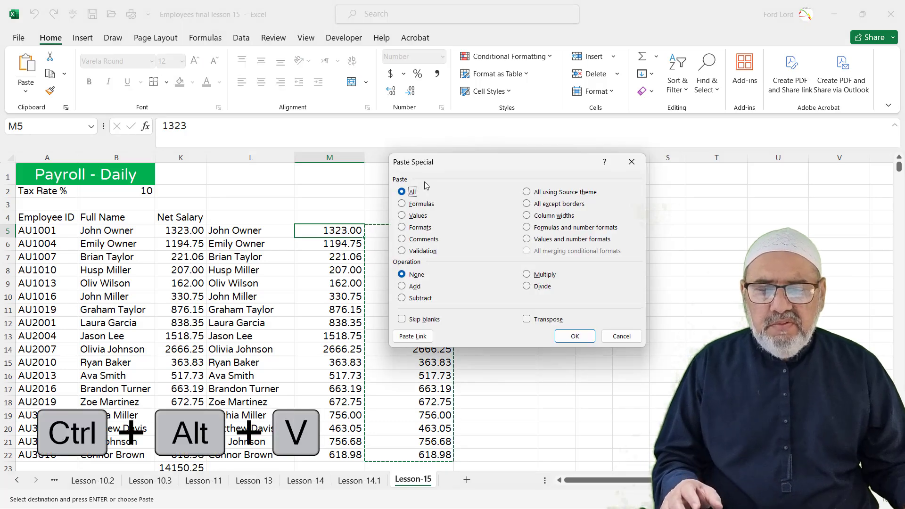
{"action": "left_click", "coordinate": [402, 215]}
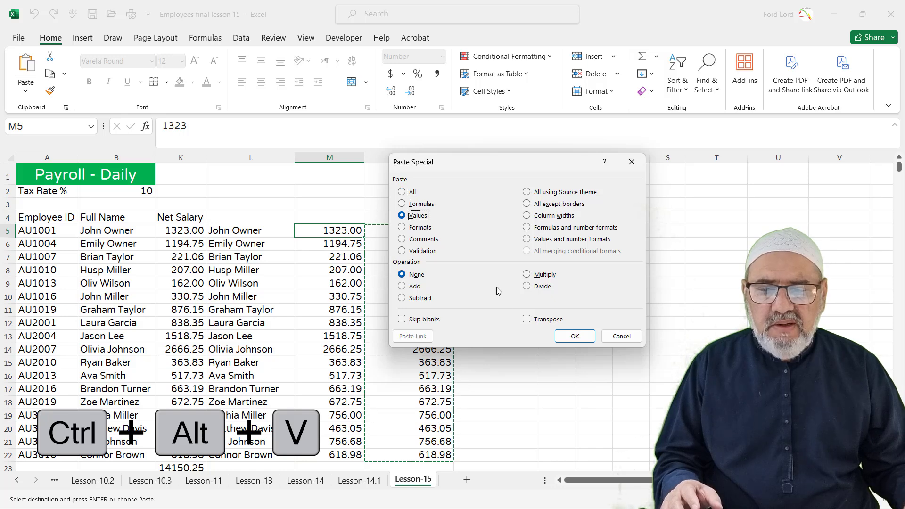
{"action": "left_click", "coordinate": [573, 336]}
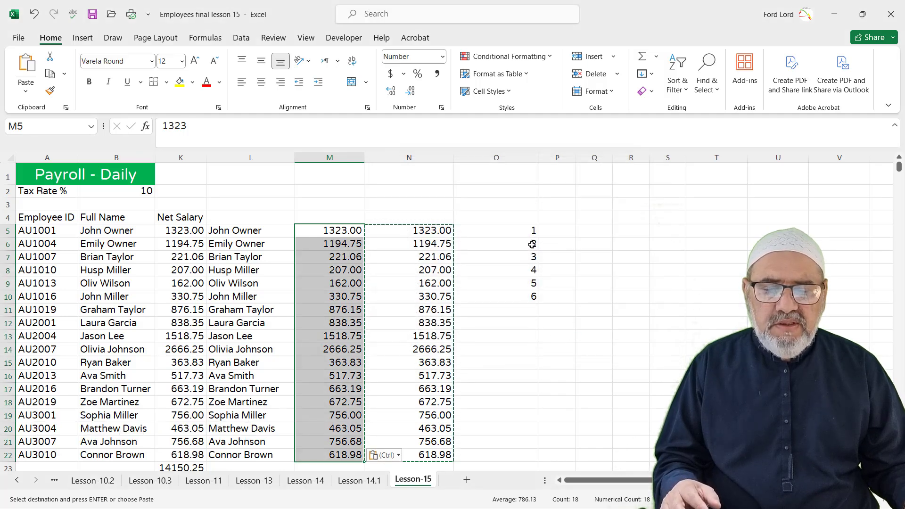
{"action": "key", "text": "Escape"}
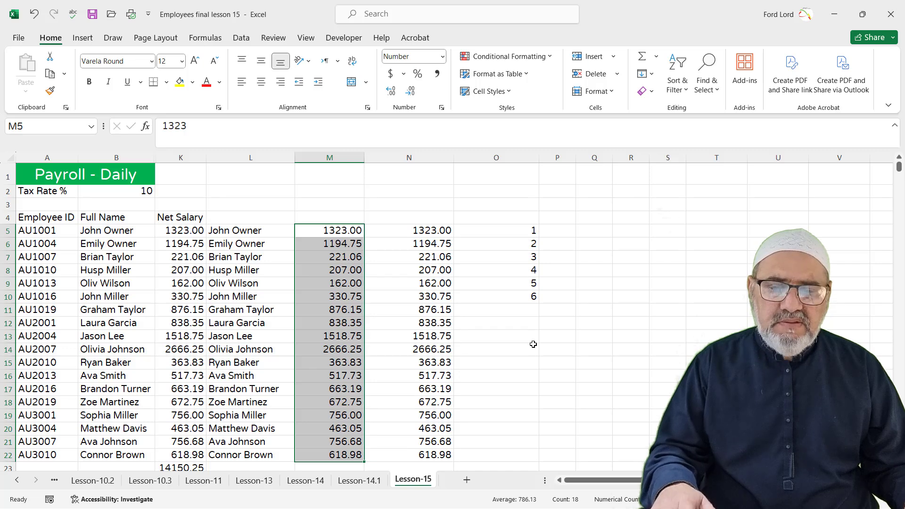
Step: Delete helper column N, which holds the rounded salaries
{"action": "left_click", "coordinate": [424, 156]}
{"action": "right_click", "coordinate": [424, 159]}
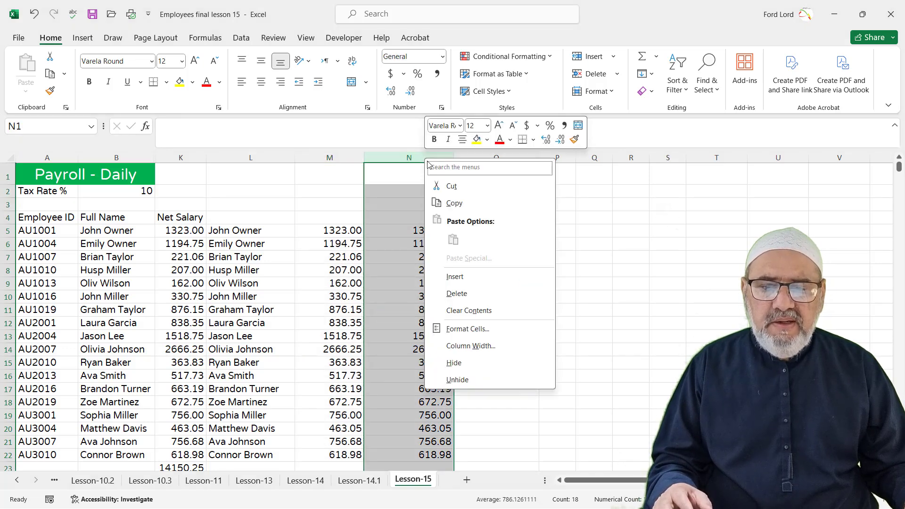
{"action": "left_click", "coordinate": [466, 296]}
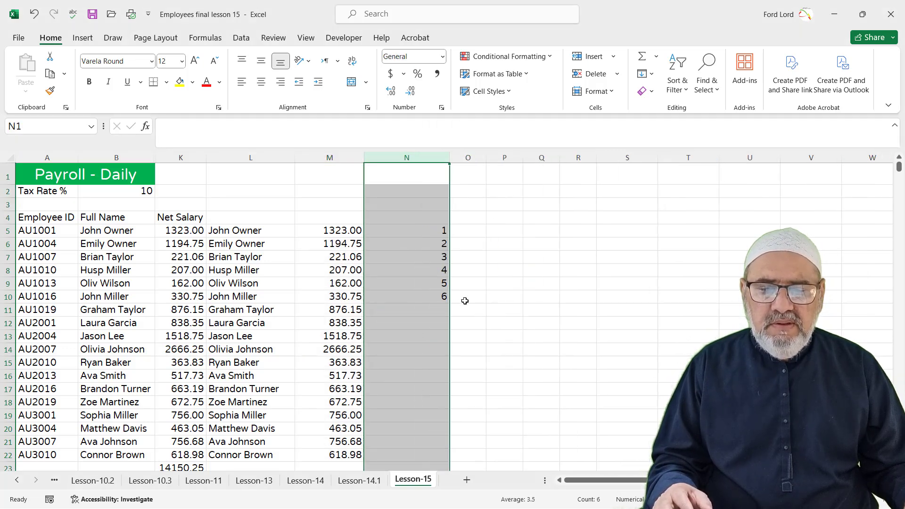
Step: Review the MATCH formulas in column N and clear the last one in N10
{"action": "left_click", "coordinate": [437, 241]}
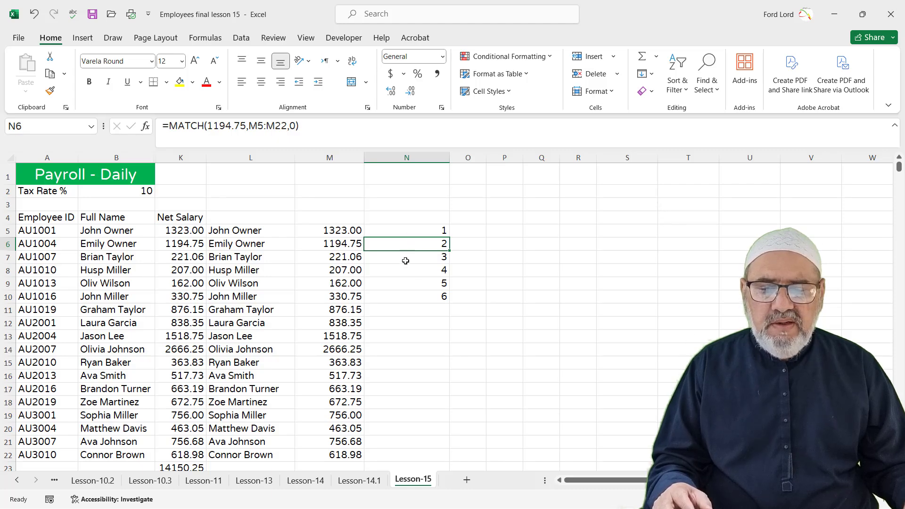
{"action": "left_click", "coordinate": [407, 257]}
{"action": "left_click", "coordinate": [408, 284]}
{"action": "left_click", "coordinate": [408, 292]}
{"action": "key", "text": "Delete"}
{"action": "left_click", "coordinate": [504, 310]}
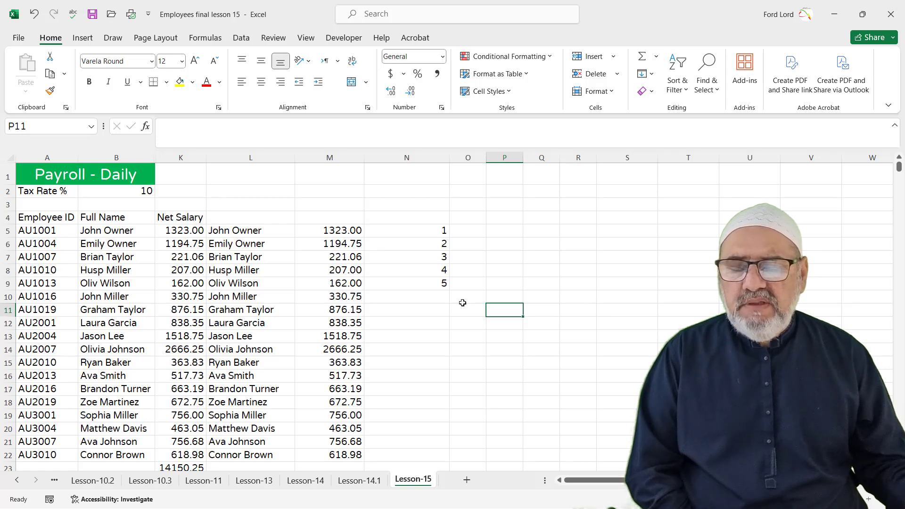
Step: Copy the net salaries in K5:K22 and paste them as values only starting at P5
{"action": "left_click", "coordinate": [170, 233]}
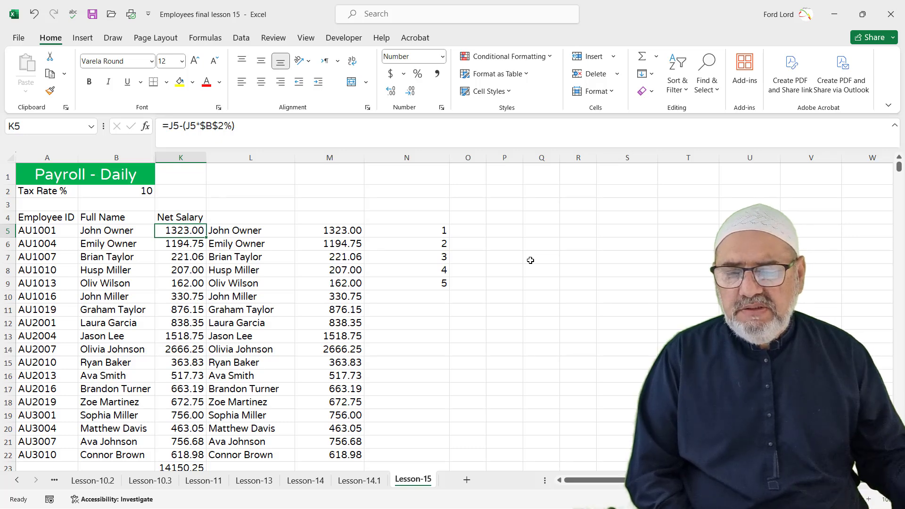
{"action": "left_click_drag", "start_coordinate": [184, 230], "coordinate": [187, 450]}
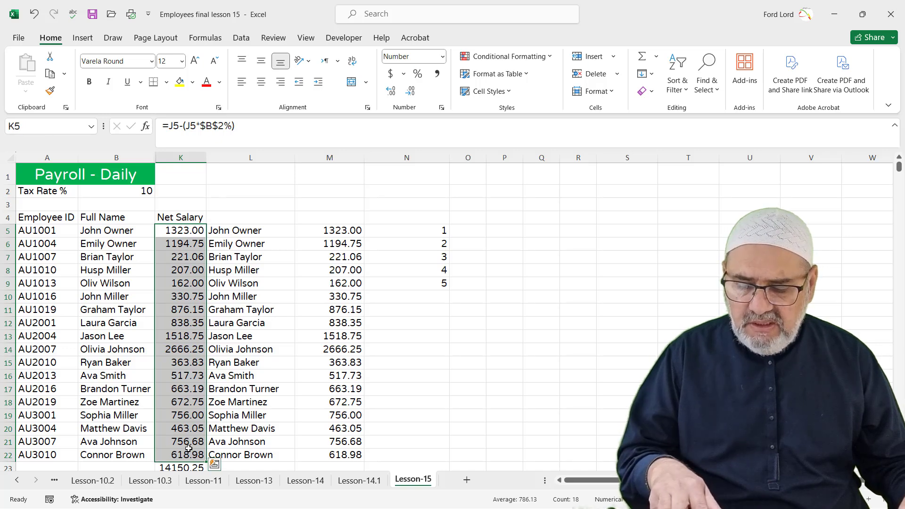
{"action": "key", "text": "ctrl+c"}
{"action": "left_click", "coordinate": [515, 230]}
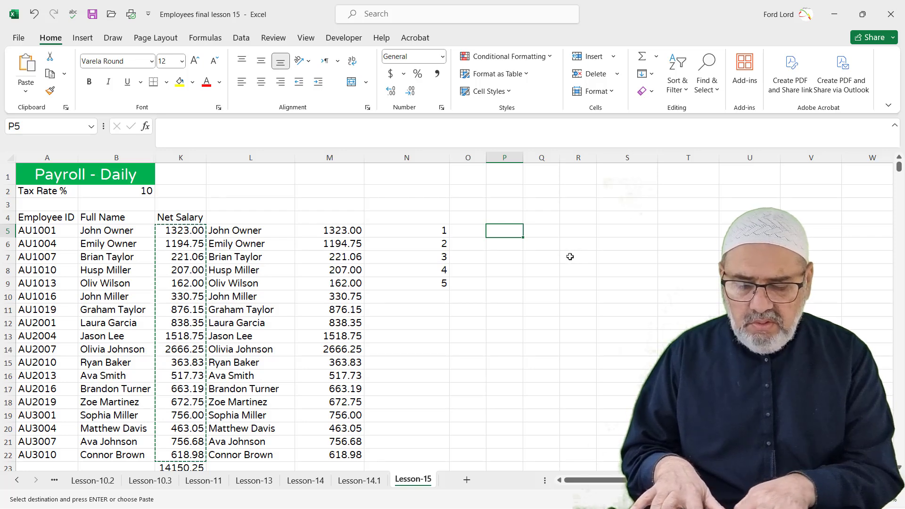
{"action": "key", "text": "ctrl+alt+v"}
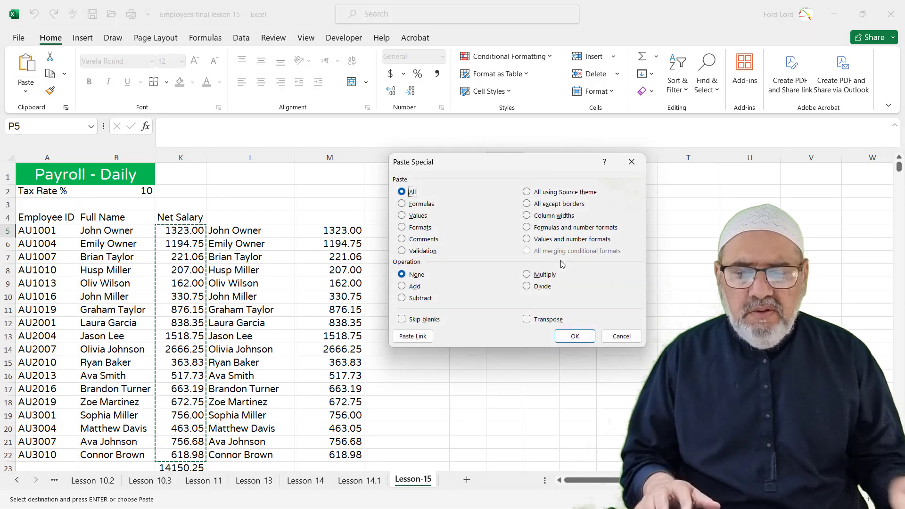
{"action": "left_click", "coordinate": [401, 215]}
{"action": "left_click", "coordinate": [574, 336]}
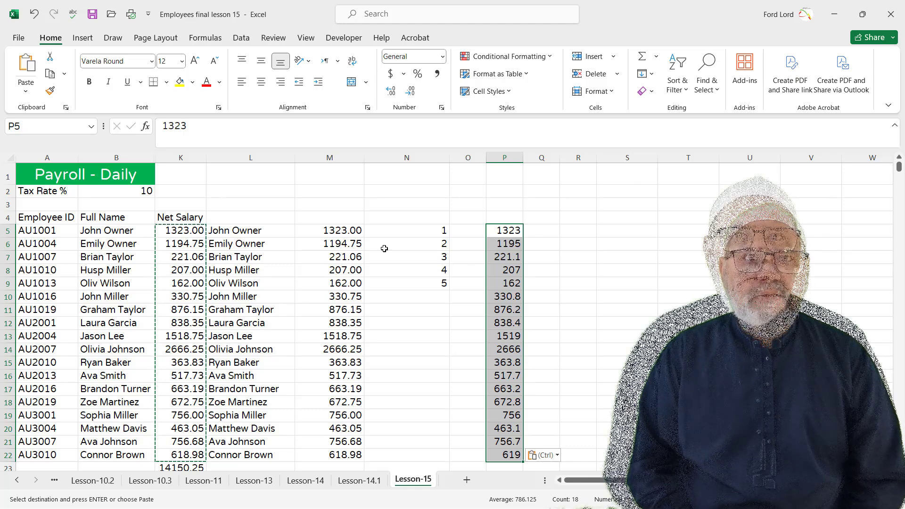
{"action": "left_click", "coordinate": [578, 375]}
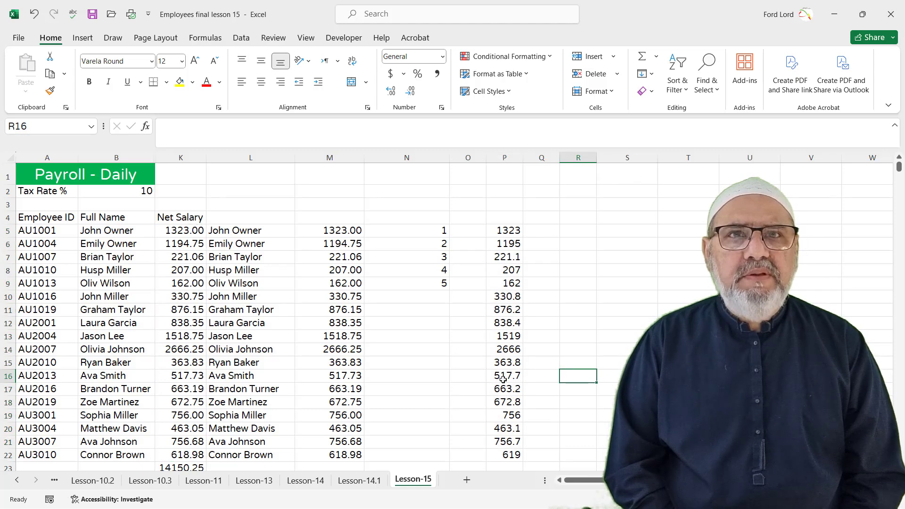